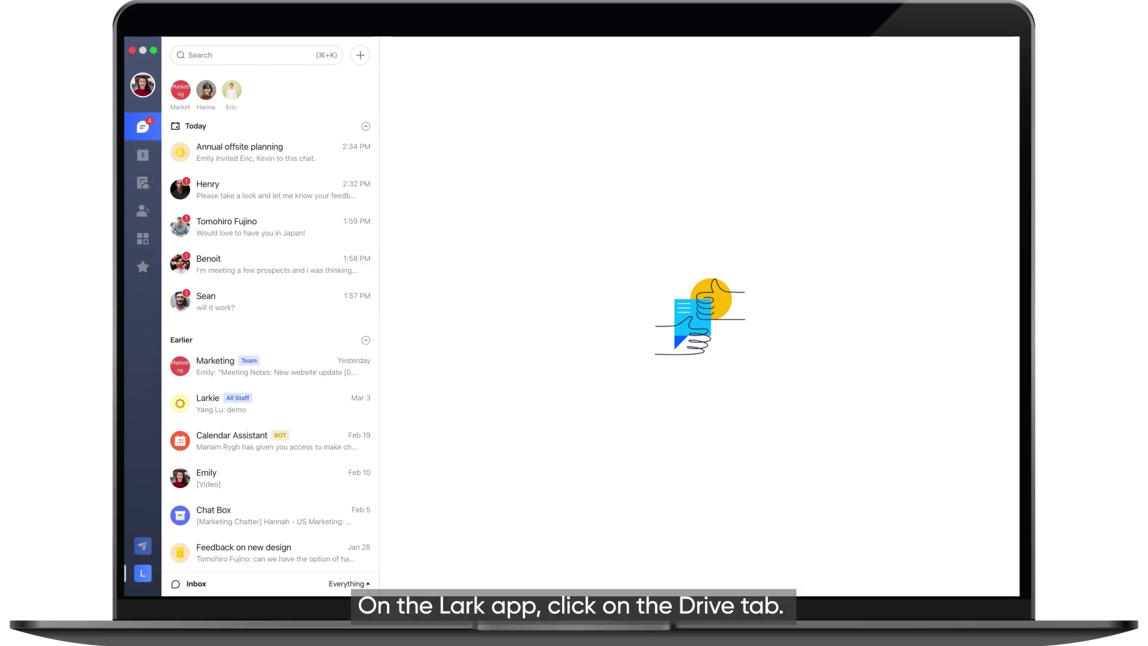
- Open Drive on desktop and phone and create a new blank Lark doc
click(160, 190)
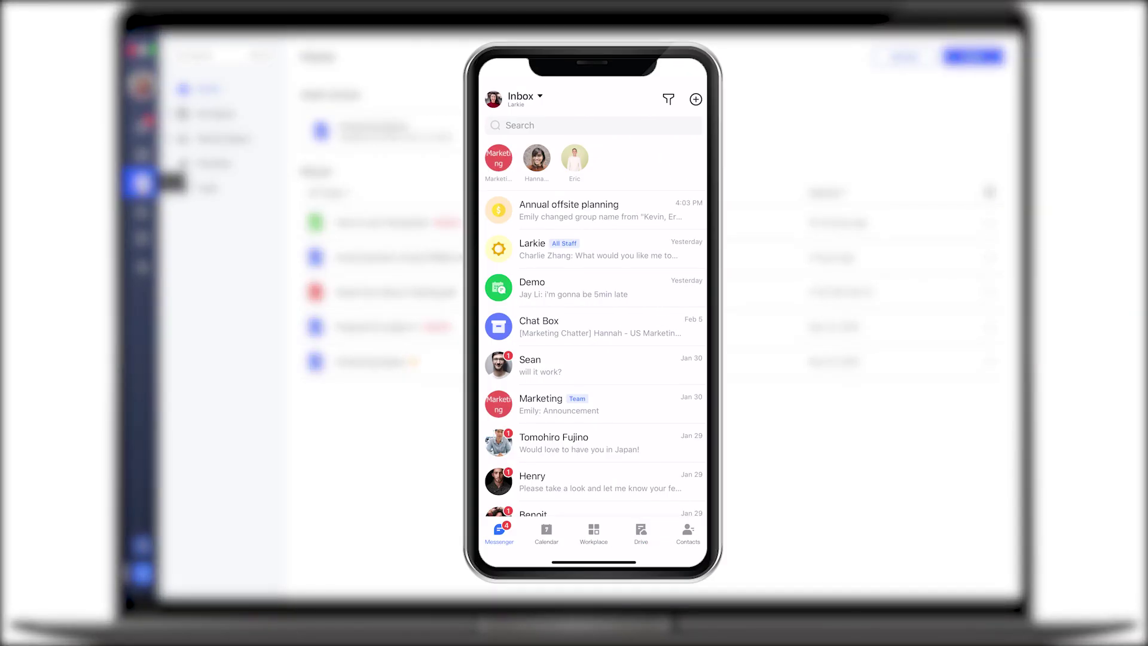
click(641, 530)
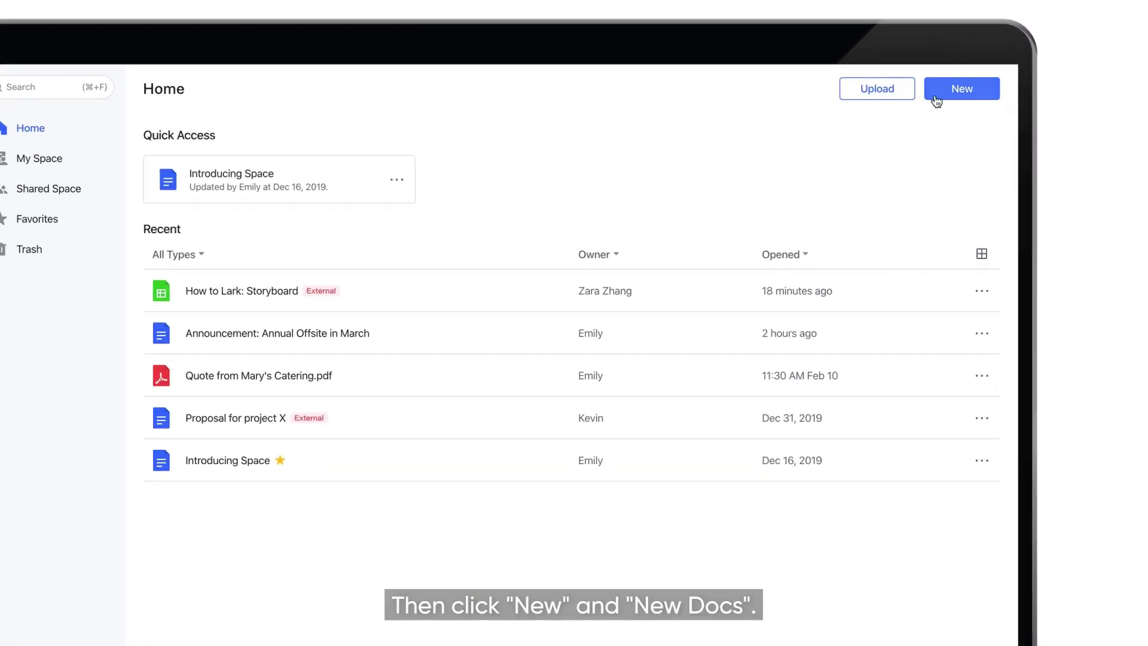
click(973, 57)
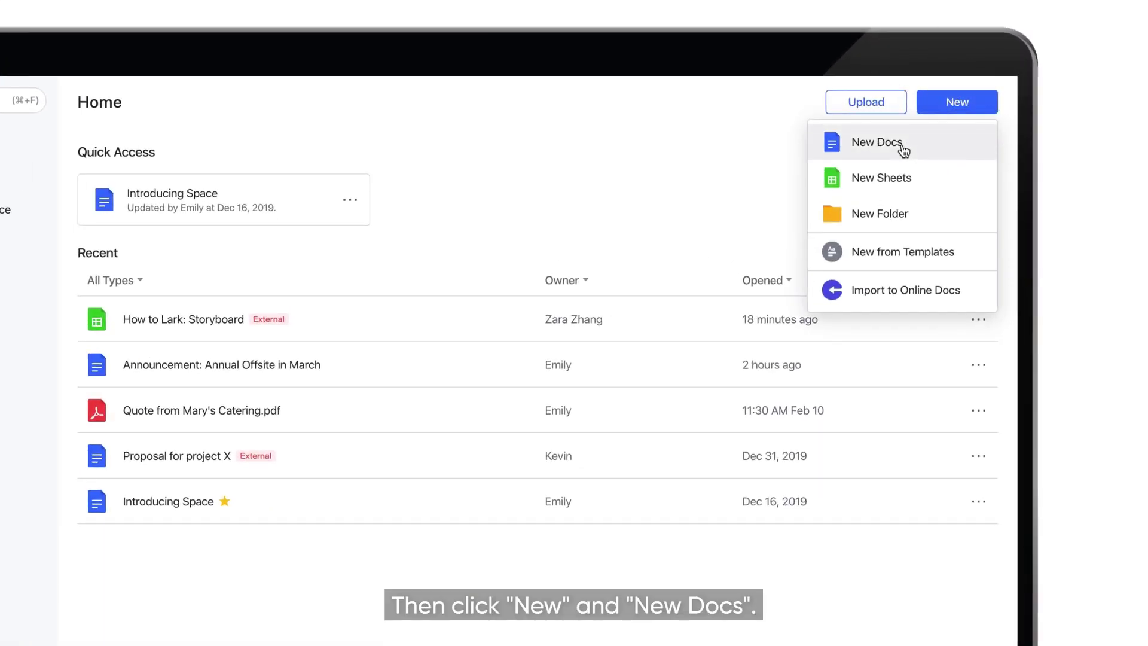
click(904, 150)
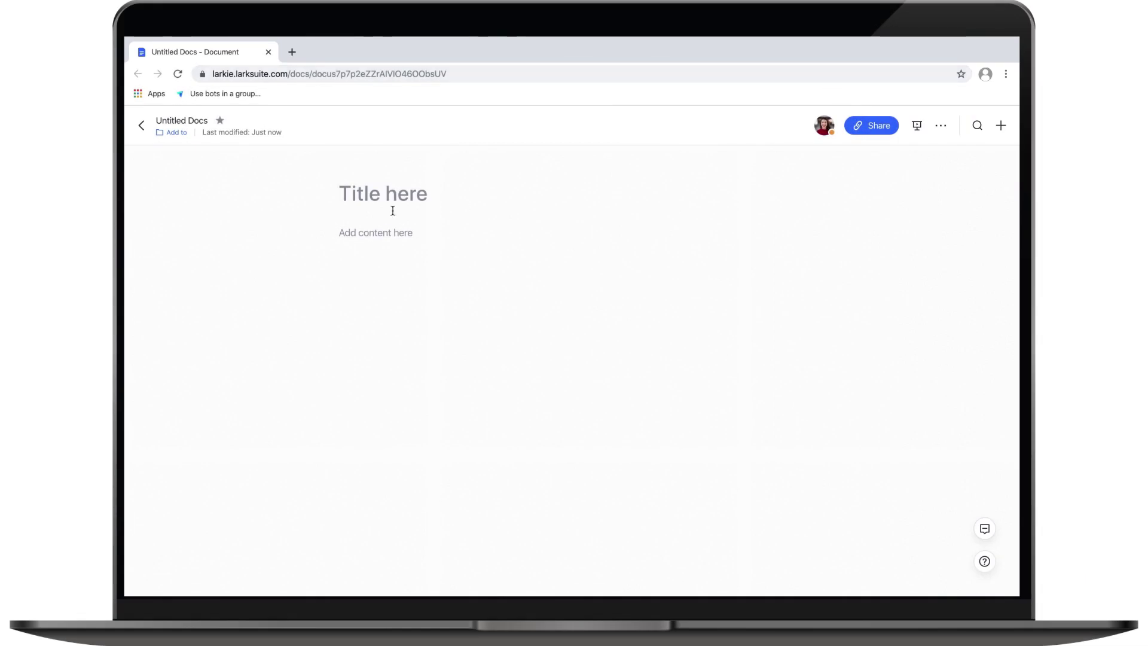
- Title the doc 'Annual offsite planning' and add an H2 heading 'Logistics'
click(380, 199)
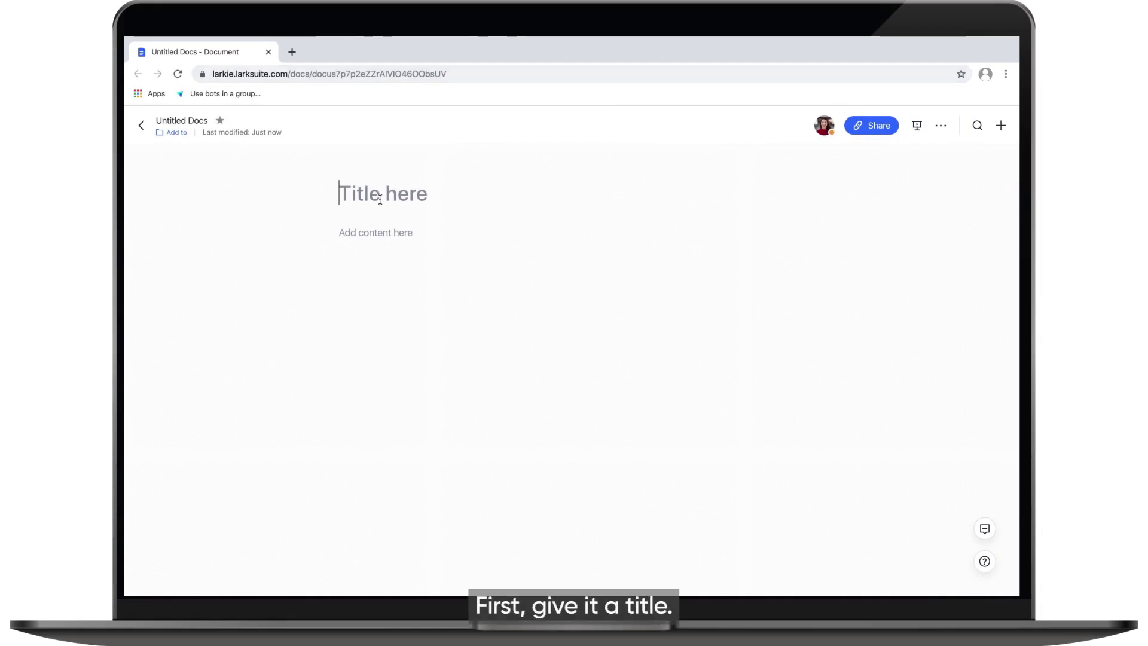
text(Annual offsite planning)
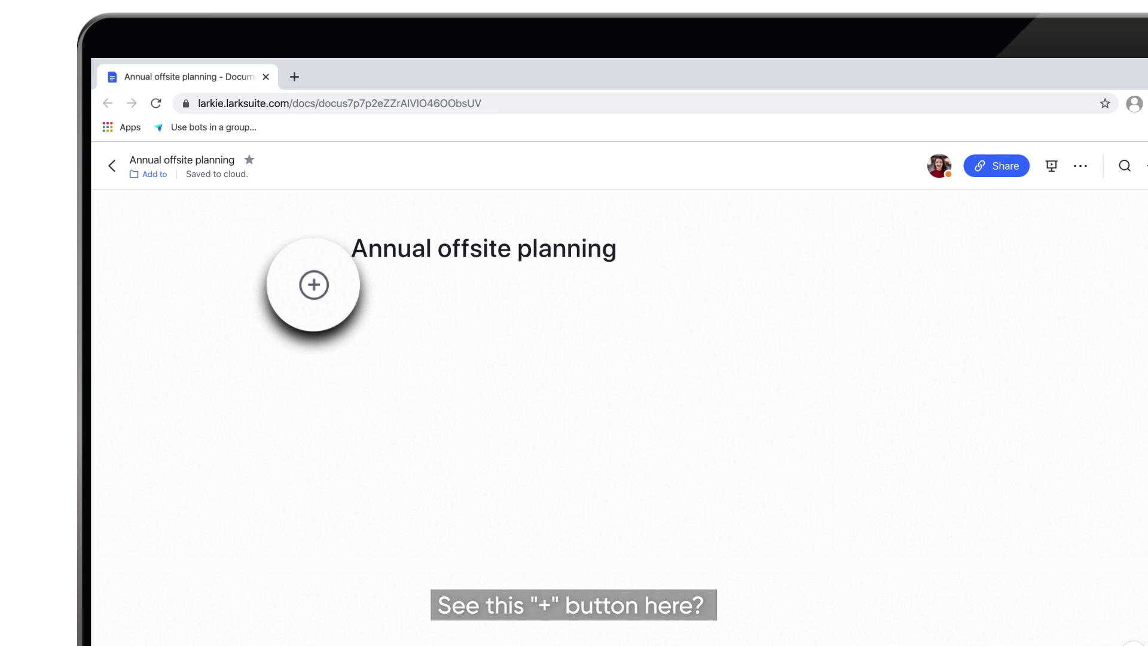
click(338, 296)
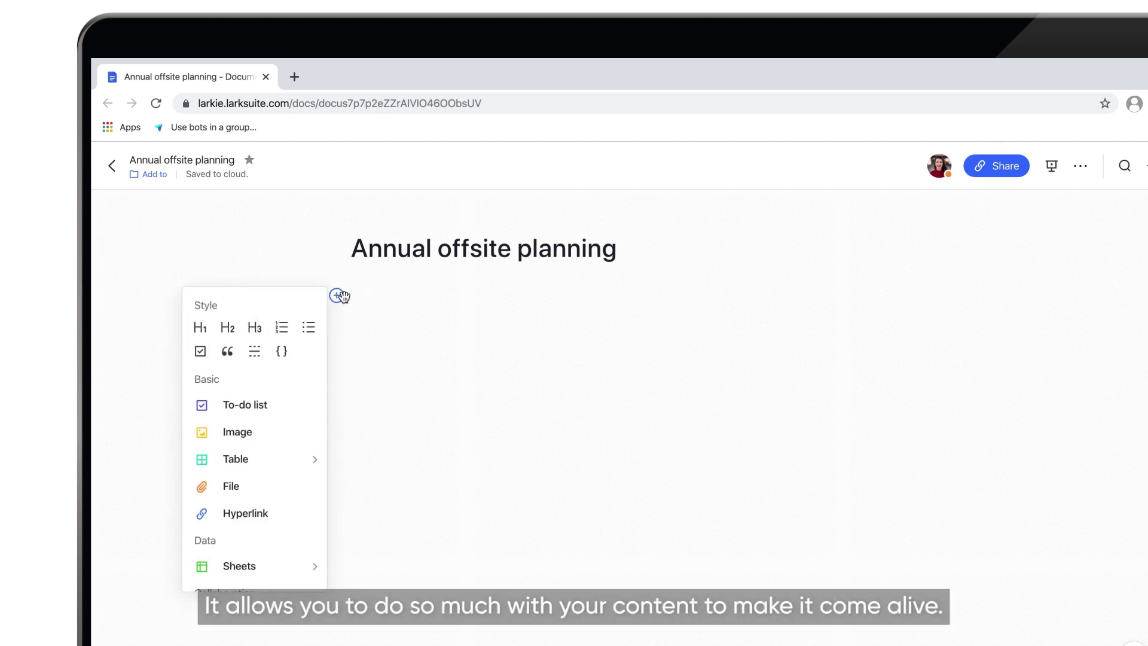
click(229, 331)
text(Logistics)
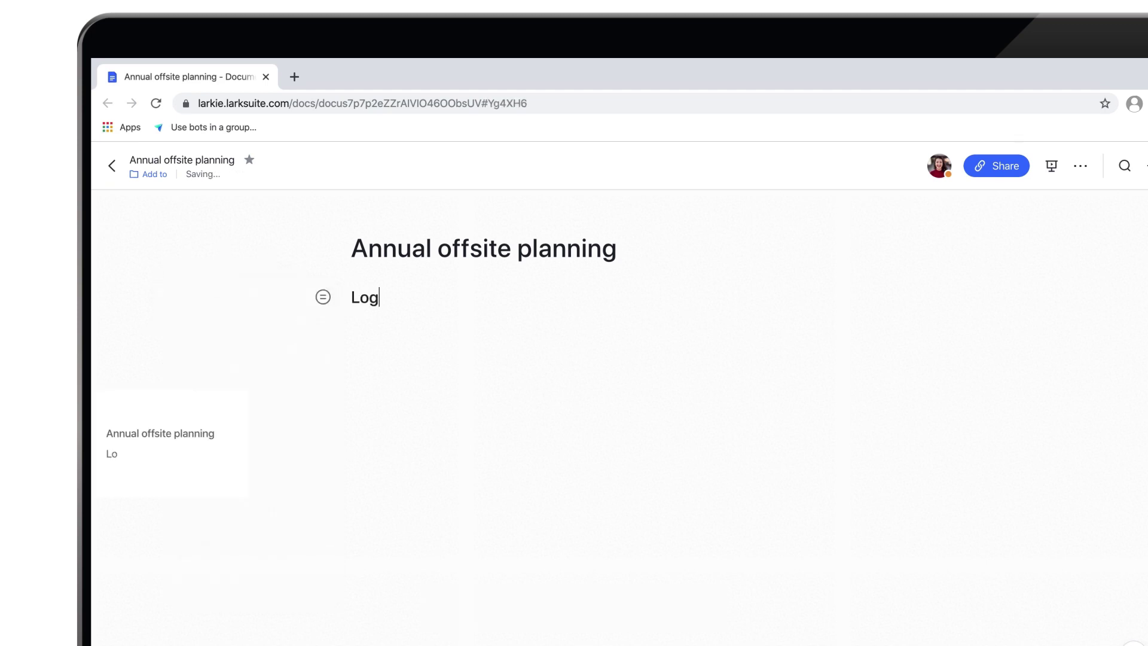
key(Return)
- List 'Date: TBD', nested participant teams (Sales, Marketing) and 'Dress Code: Smart Casual', then copy the doc URL
click(337, 323)
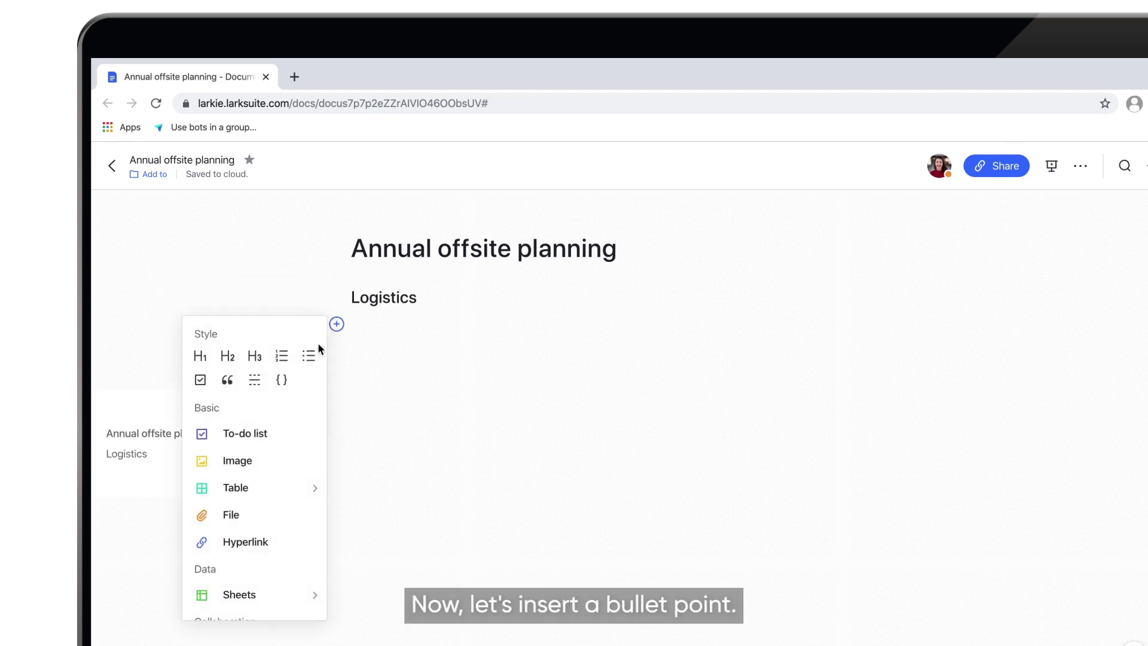
click(309, 356)
text(Date: TBD)
key(Return)
text(Participants:)
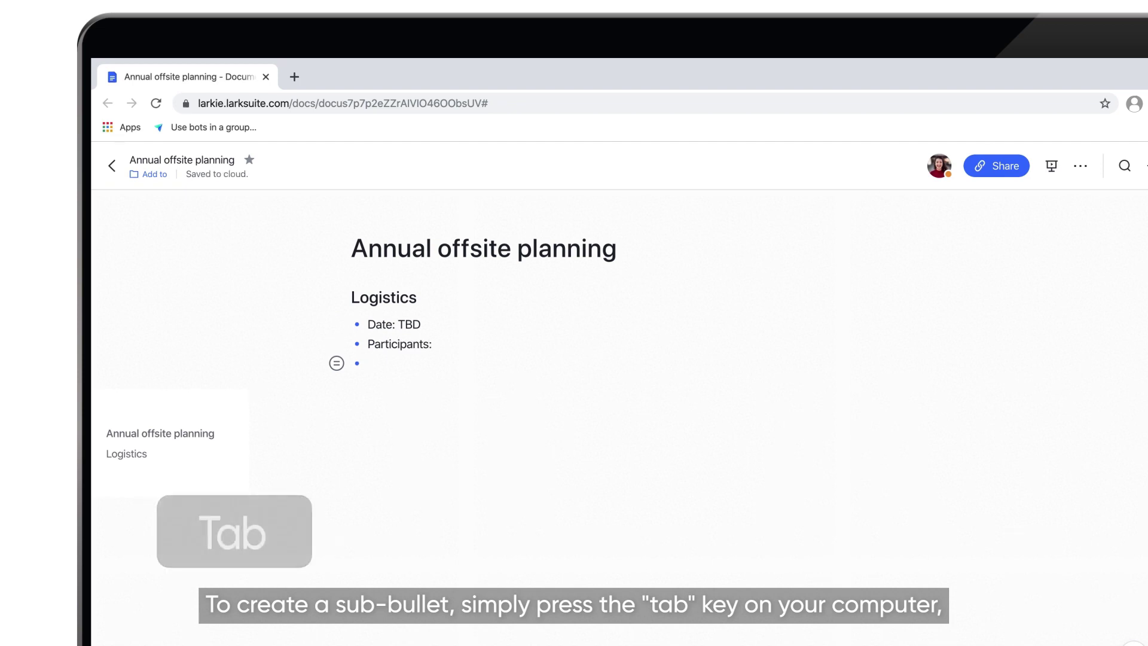
key(Tab)
text(Sales )
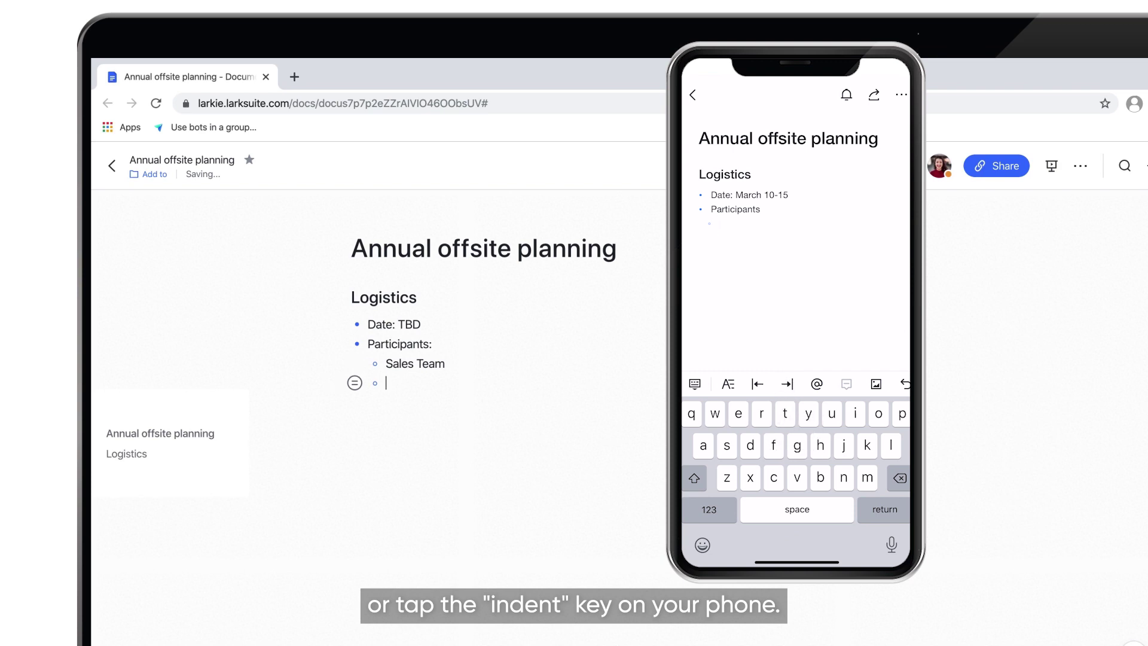
text(Marketing Team)
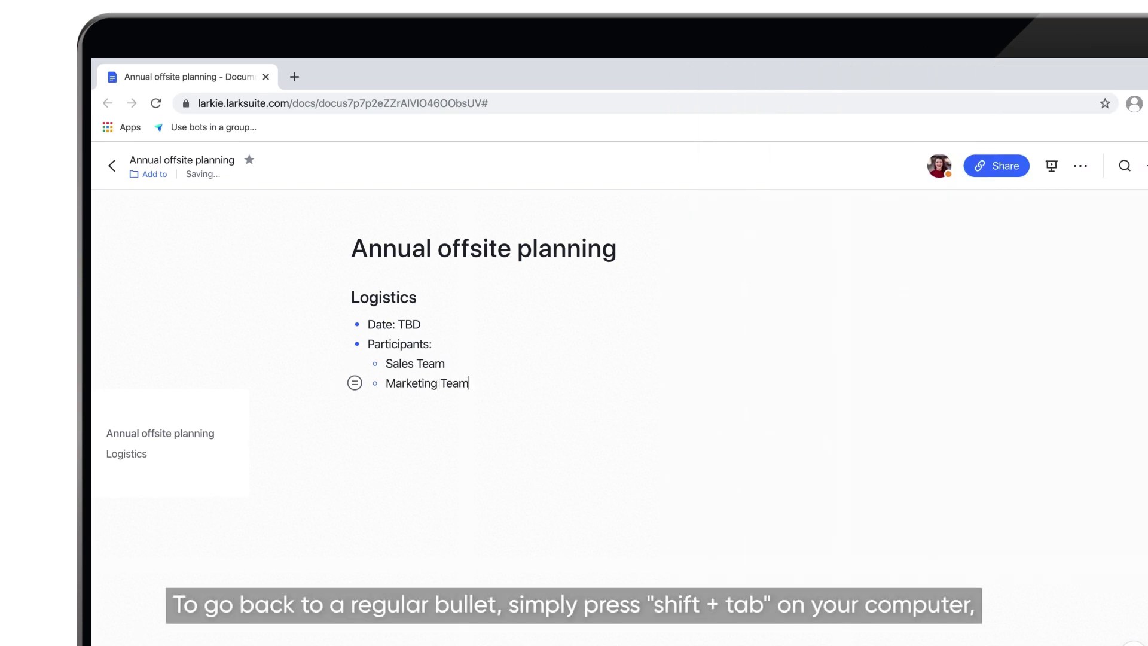
key(Return)
key(shift+Tab)
text(Dress Code: Smart Casual)
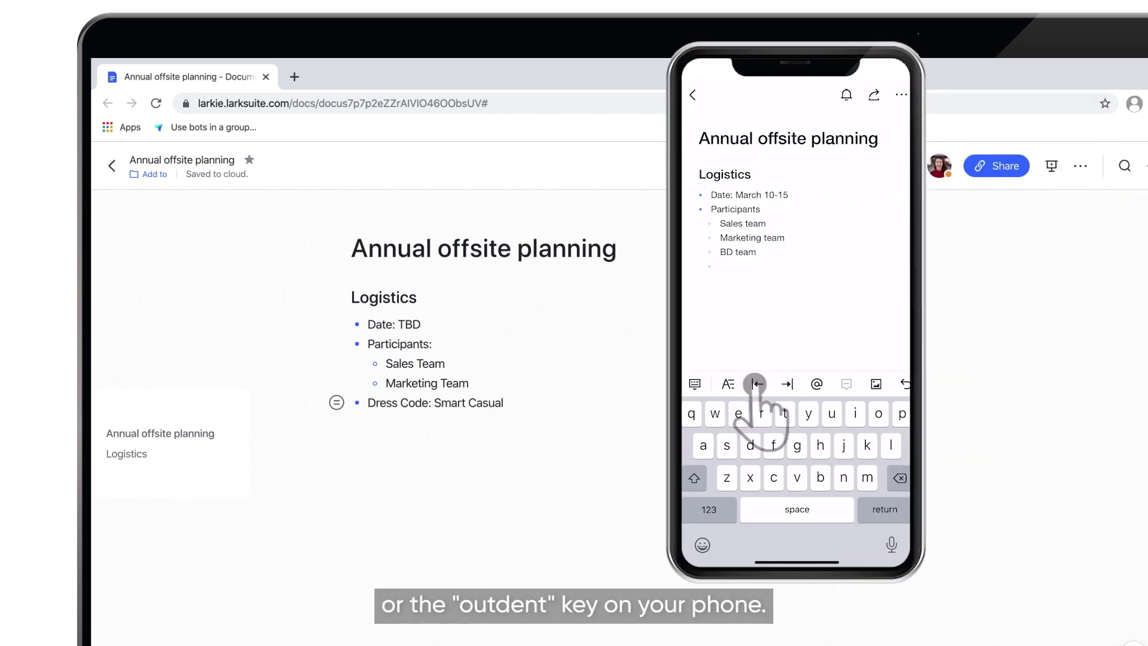
click(377, 103)
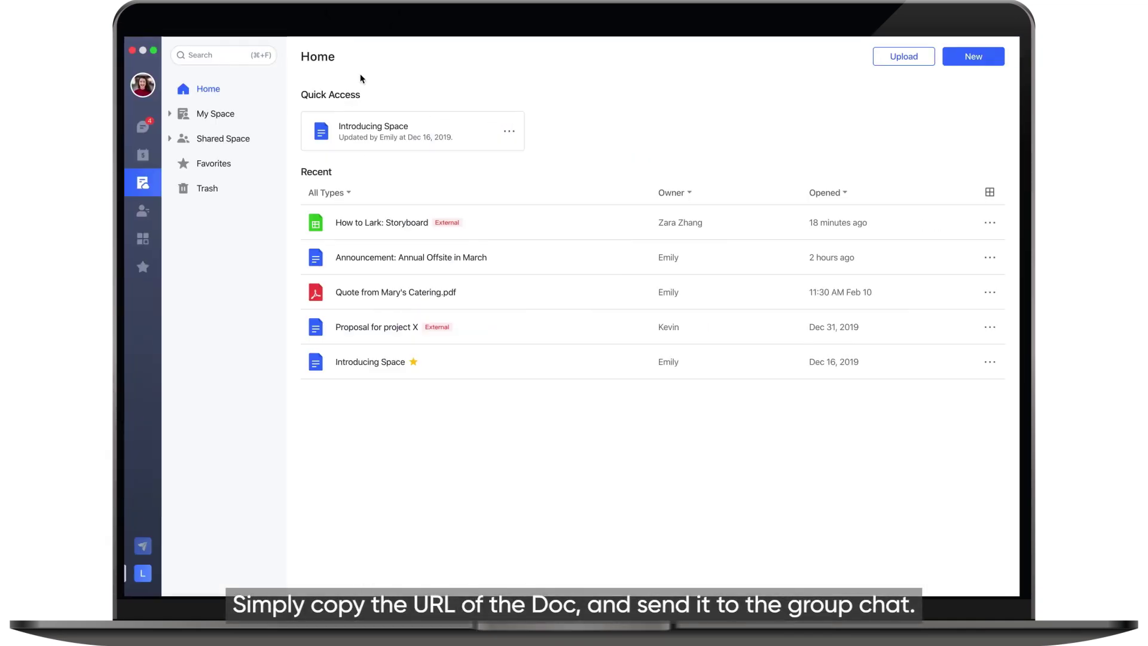
- Post the doc link in the Annual offsite planning group chat and set members to Can edit
click(142, 129)
click(239, 153)
key(super+v)
key(Return)
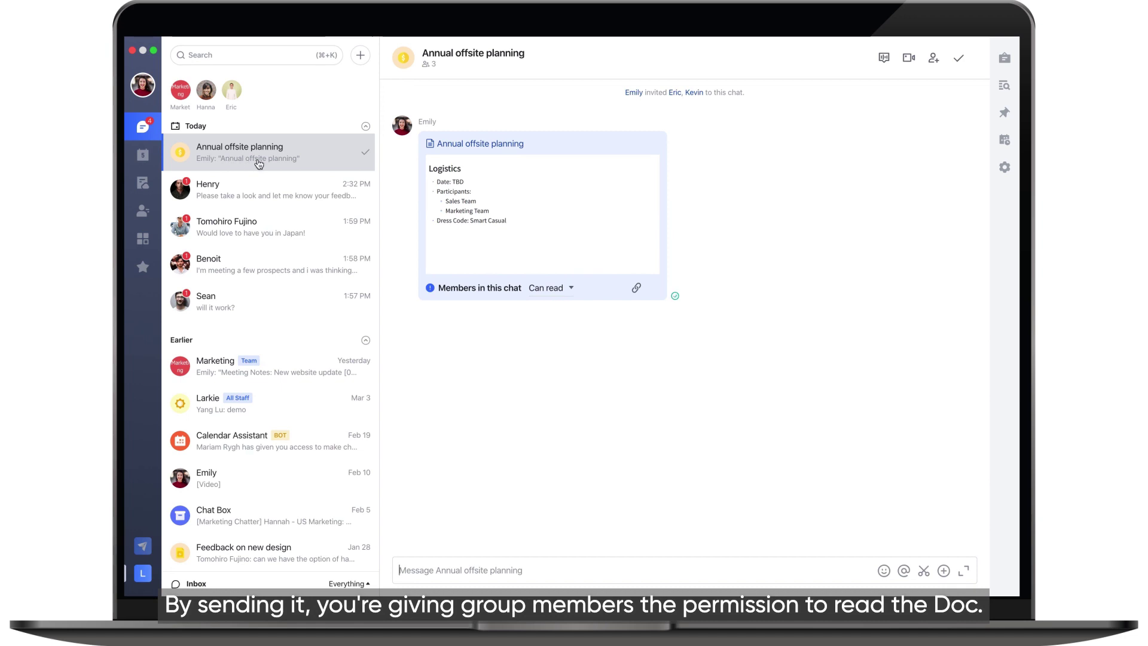
click(550, 288)
click(577, 357)
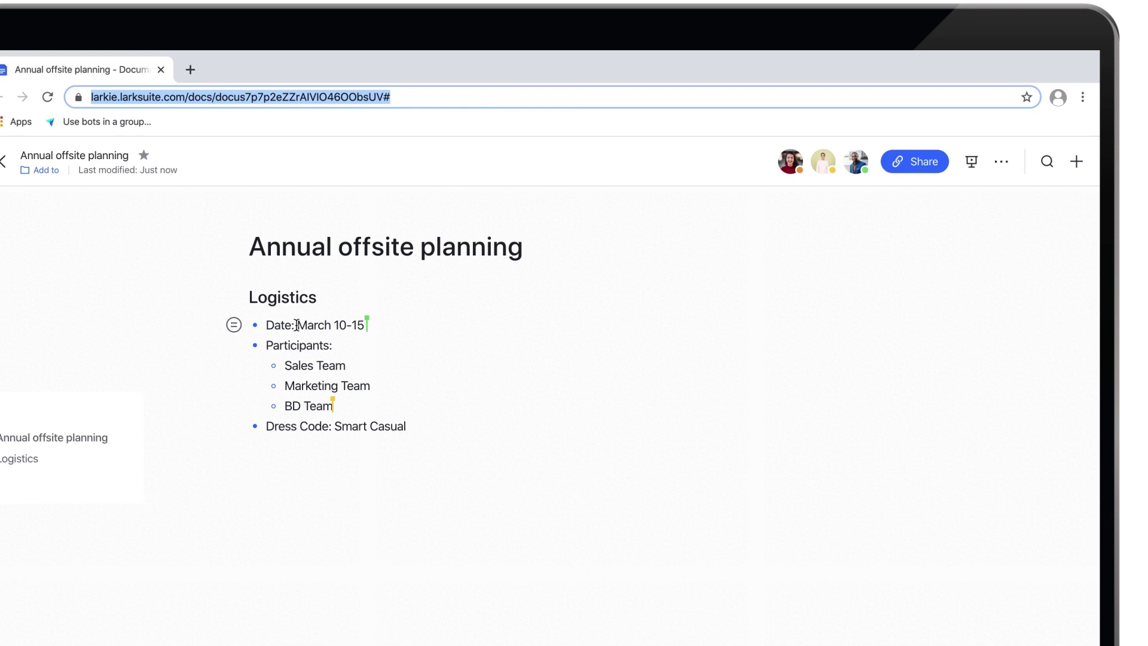
- Make the 'Date:' label bold and highlighted, then place the cursor below the list
drag(297, 325, 281, 324)
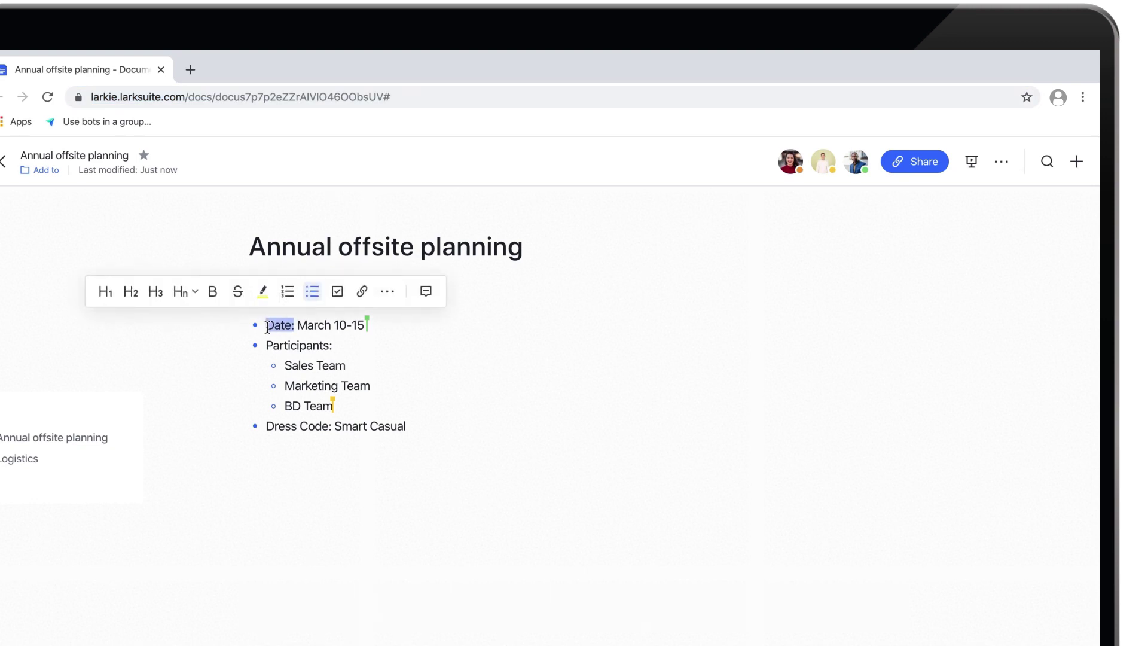
click(215, 293)
click(263, 292)
mouse_move(387, 292)
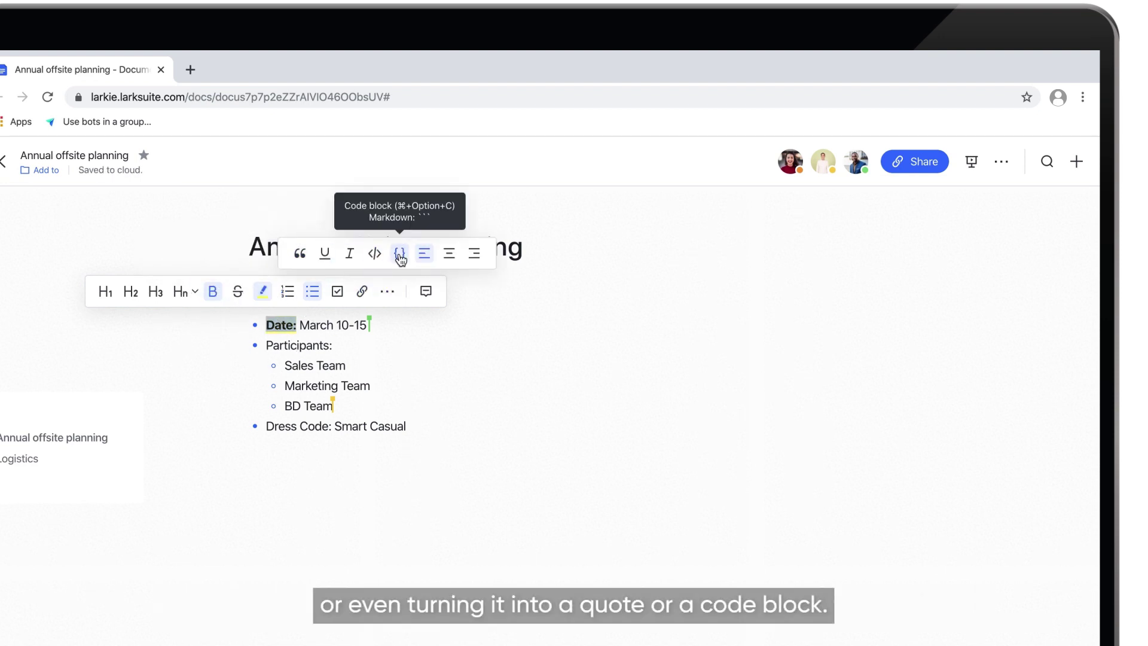
click(266, 460)
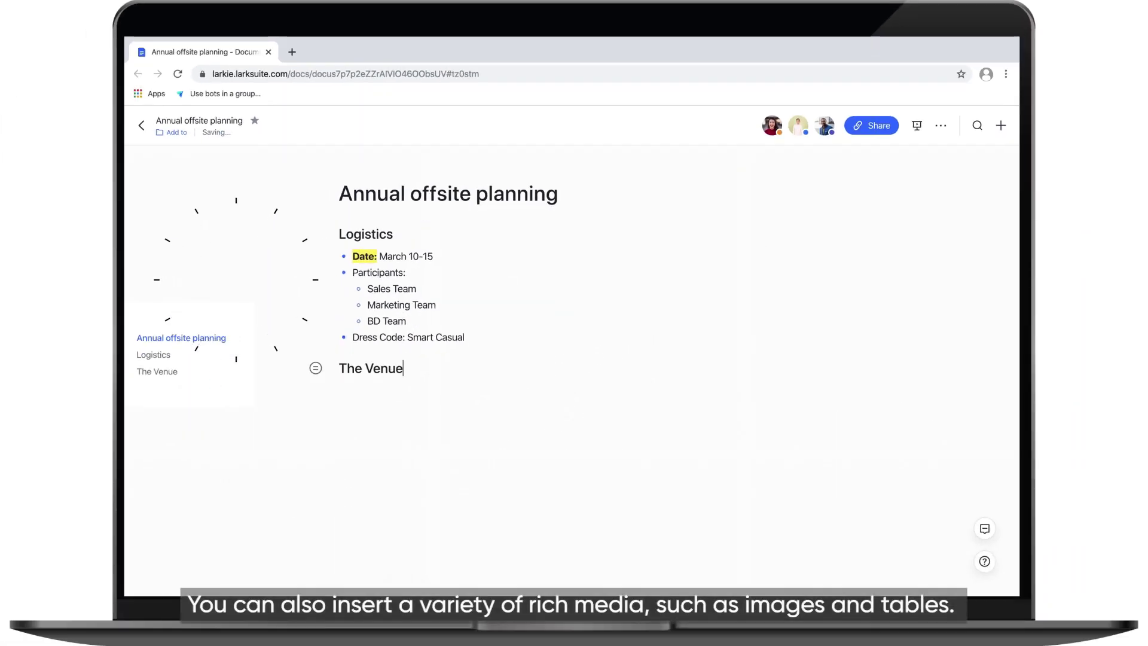
- Insert a venue photo, then a 3x6 Budget table headed Cost and Vendor, starting with Venue
click(326, 392)
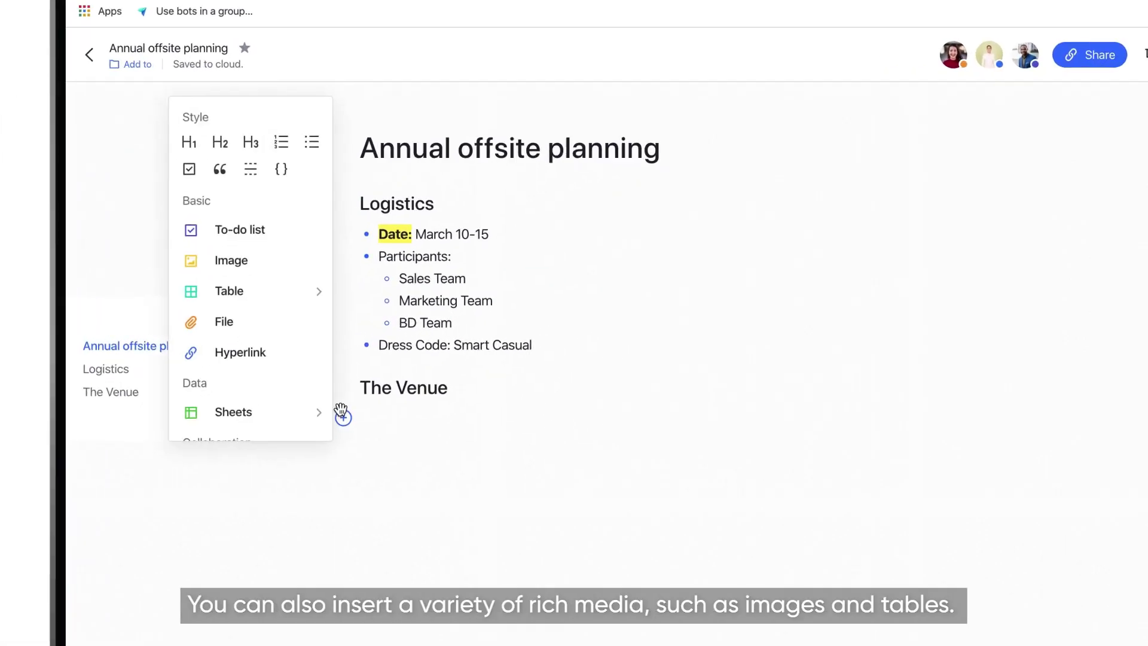
click(264, 260)
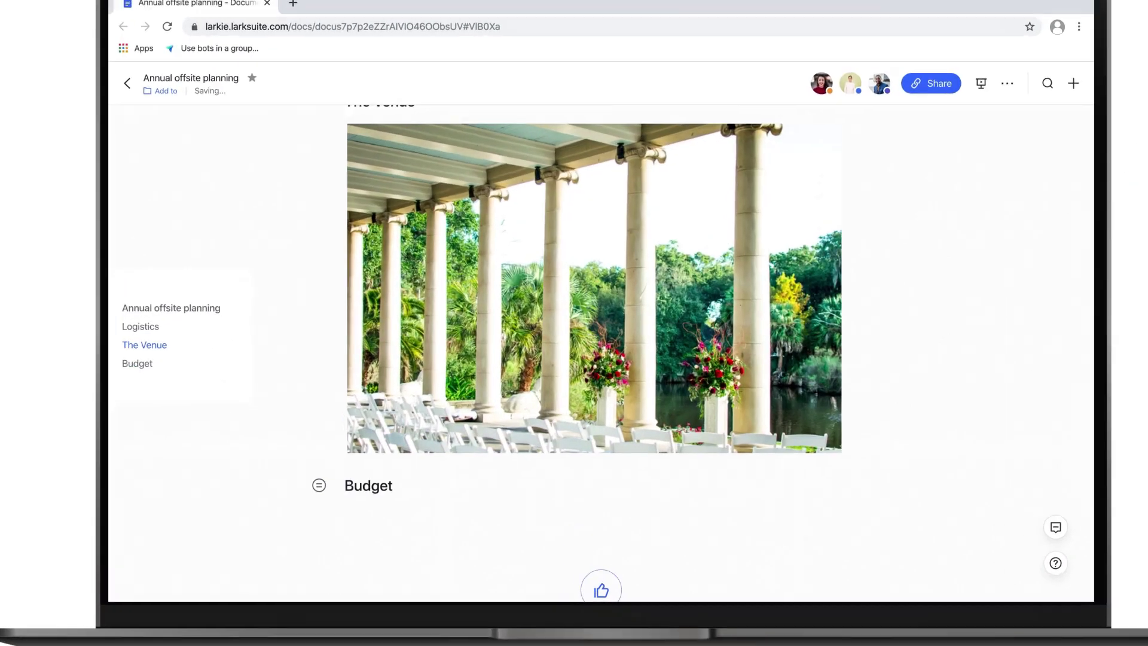
click(315, 482)
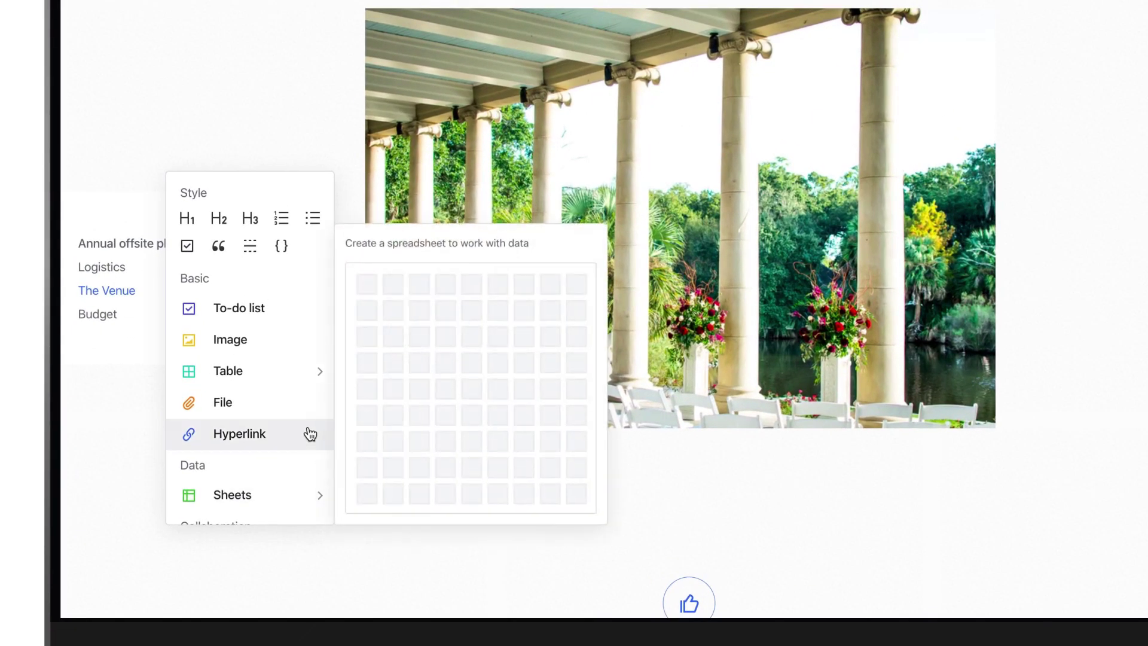
mouse_move(239, 371)
click(442, 304)
text(Cost)
key(Tab)
text(Vendor)
key(Tab)
text(Venue)
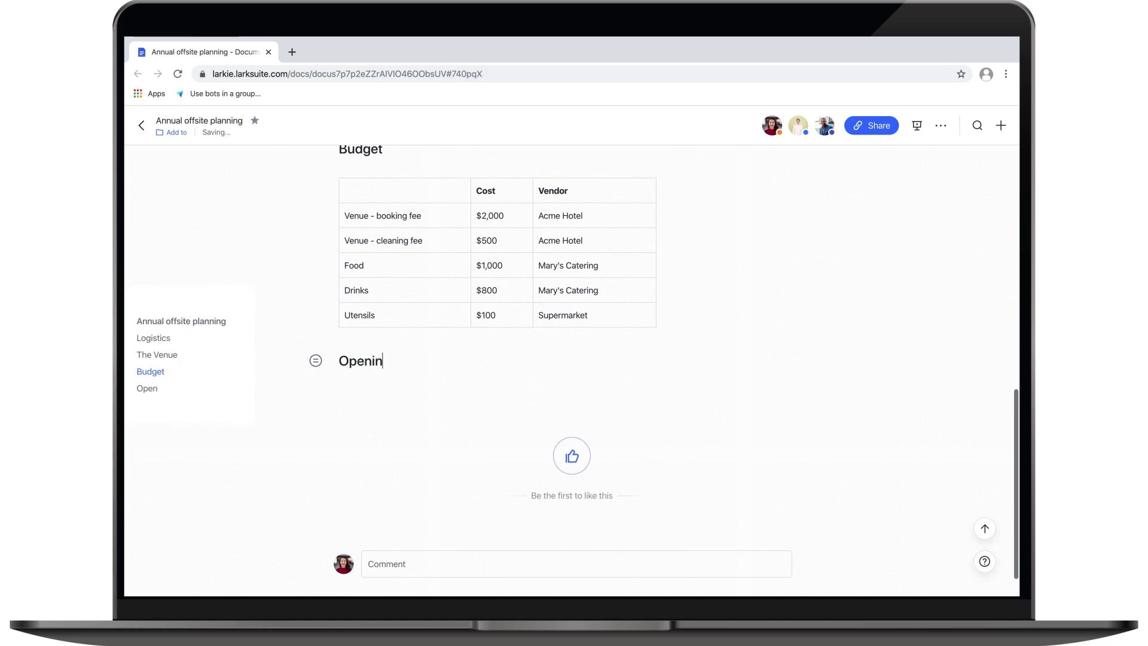
- Embed Lark Intro.mp4 under the 'Opening video' heading and add a new heading line below
text(g video)
click(327, 383)
click(289, 313)
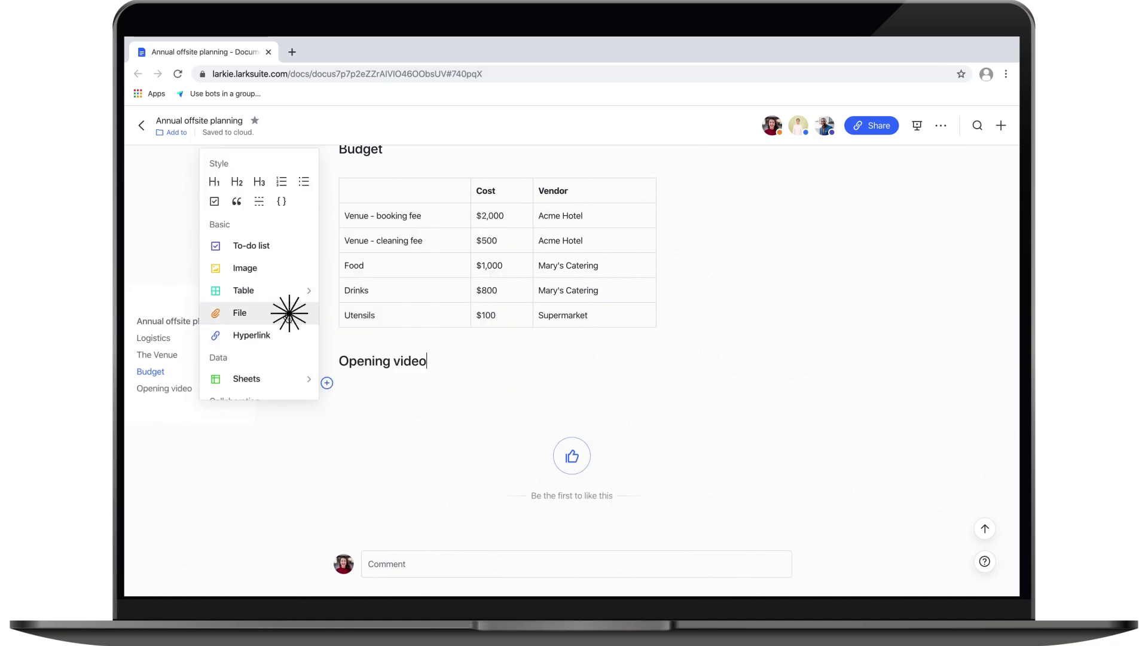
click(736, 300)
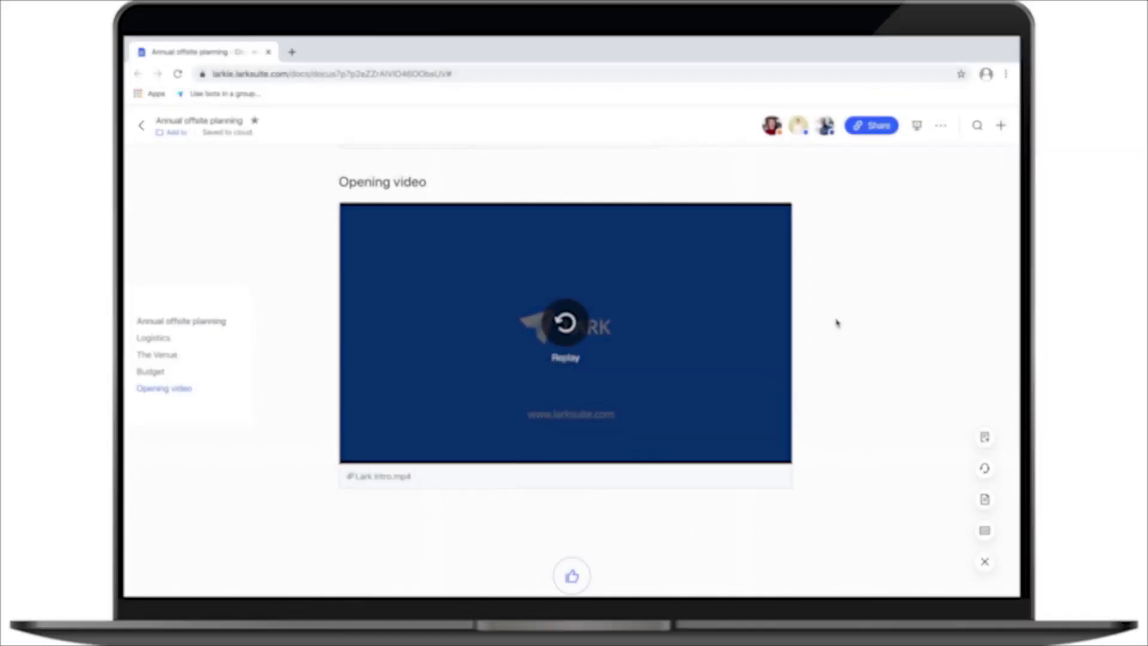
scroll(566, 359, down, 3)
click(326, 347)
click(238, 274)
text(Planning team)
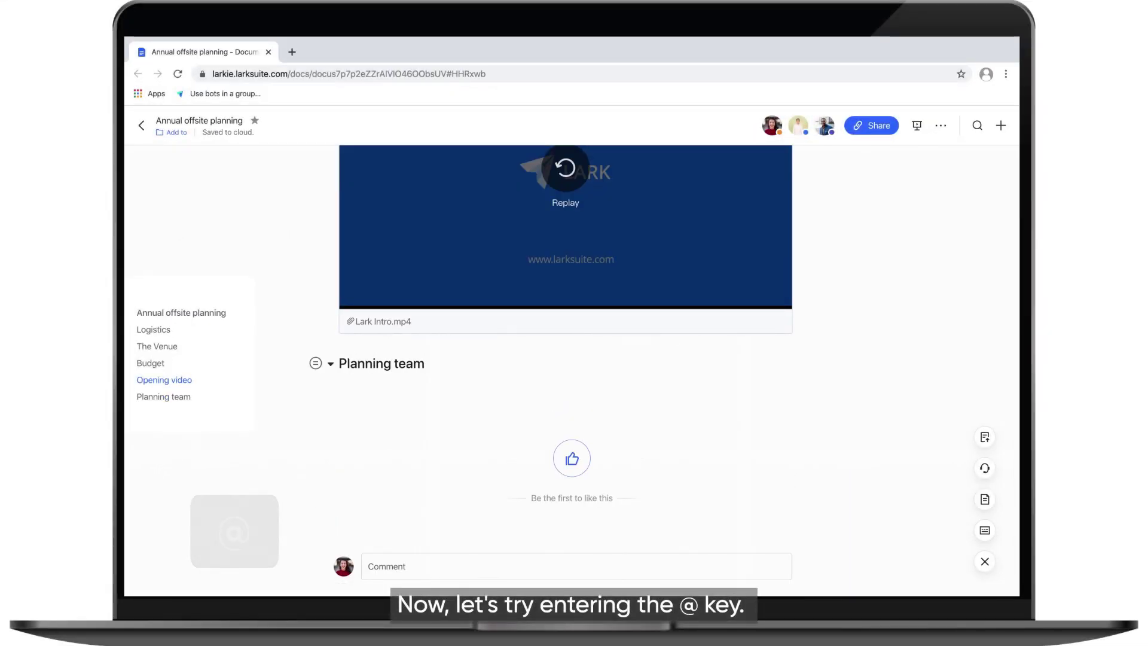
key(Return)
text(@Ke)
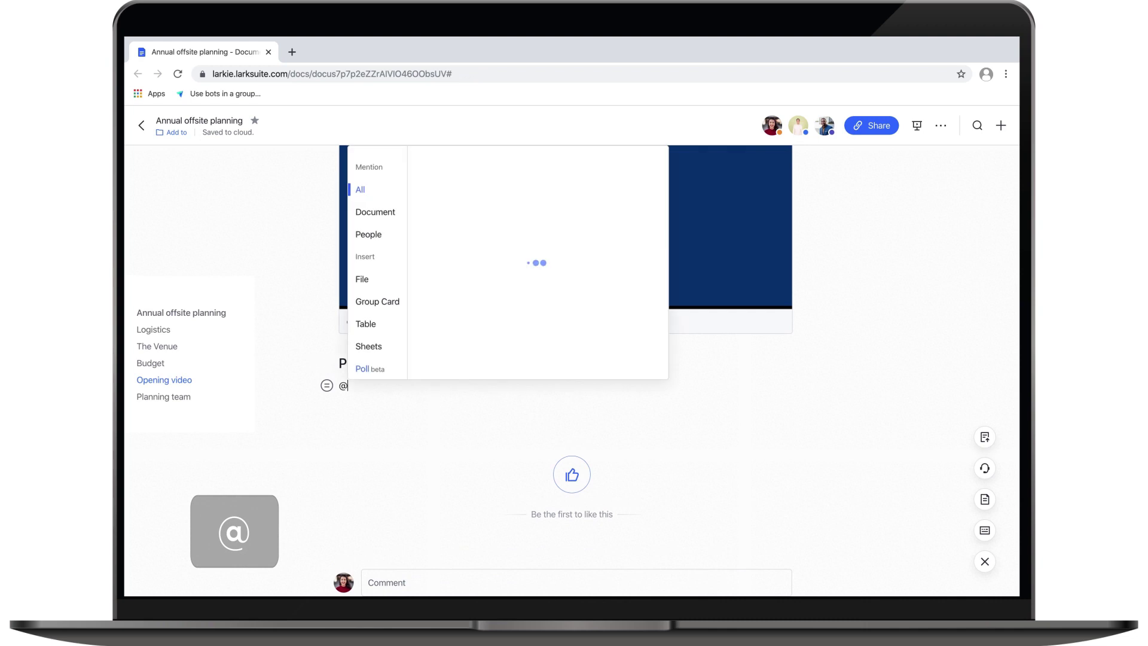
text(vin)
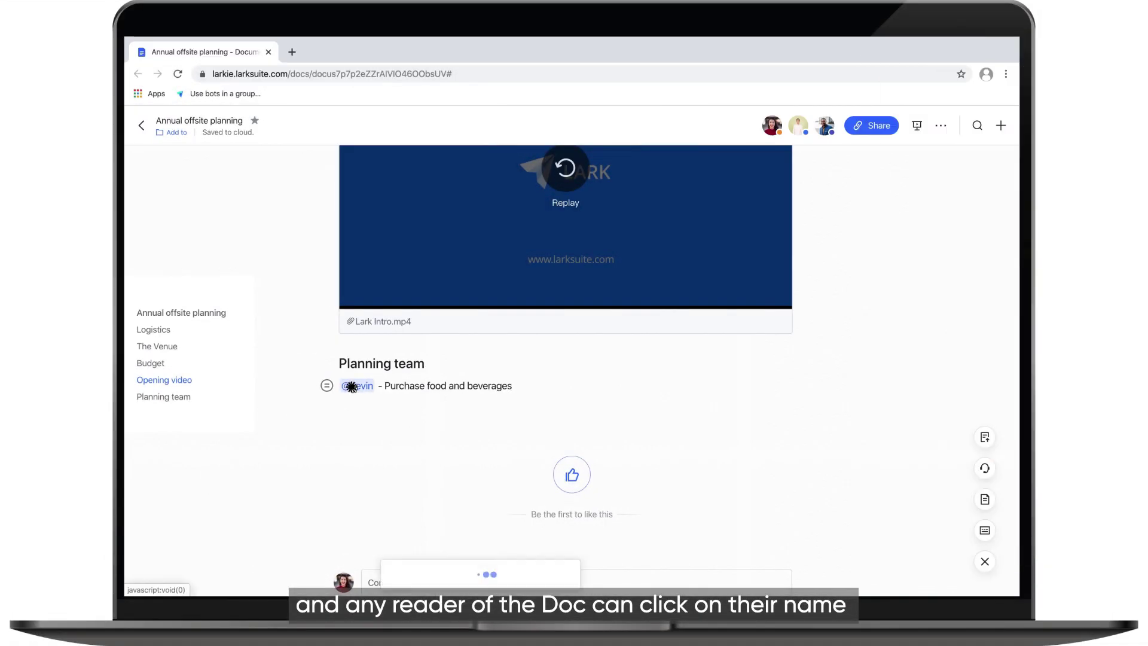
click(351, 386)
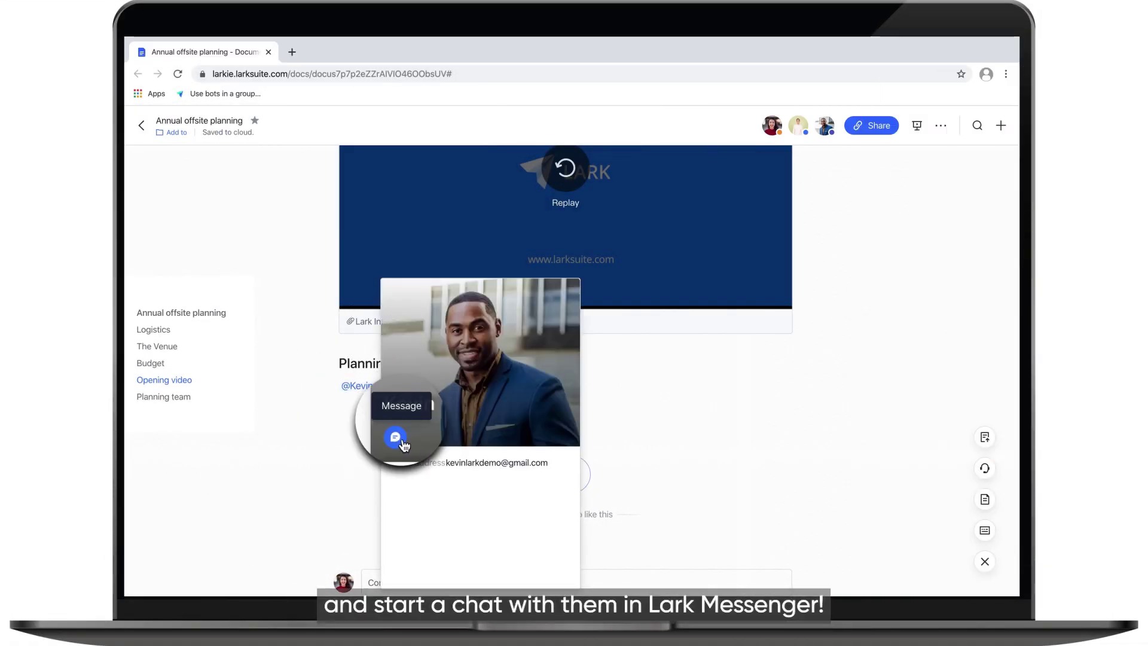
click(396, 438)
click(673, 132)
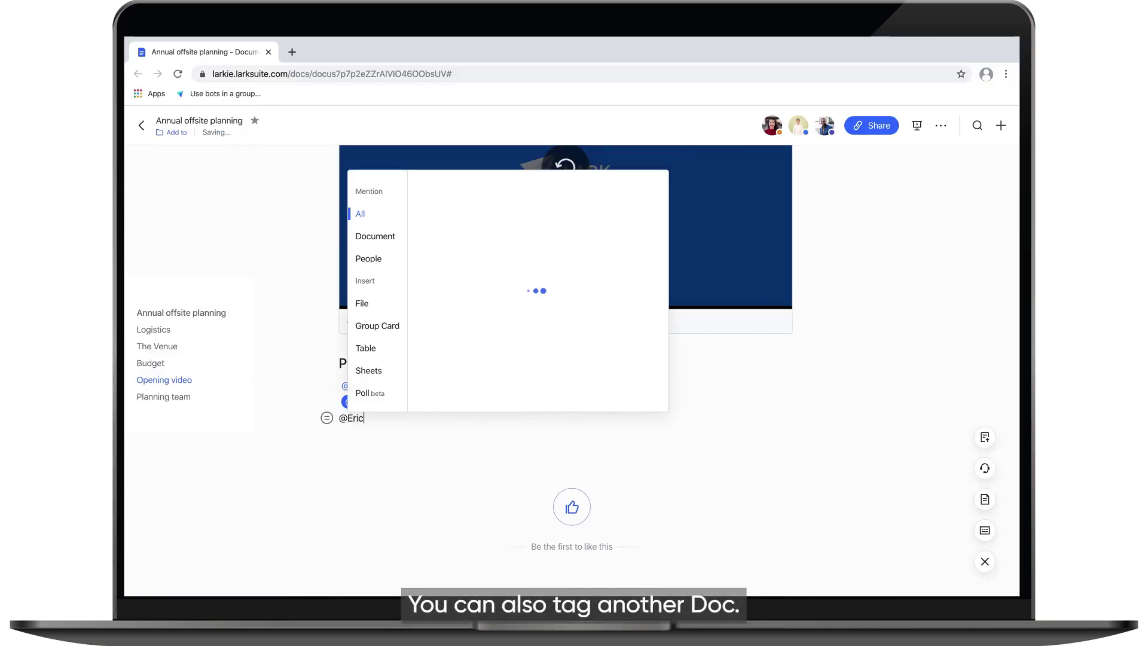
- Mention the 'Announcement: Annual Offsite in March' doc as a linked Drive file
text(@Eric - Circulate internal )
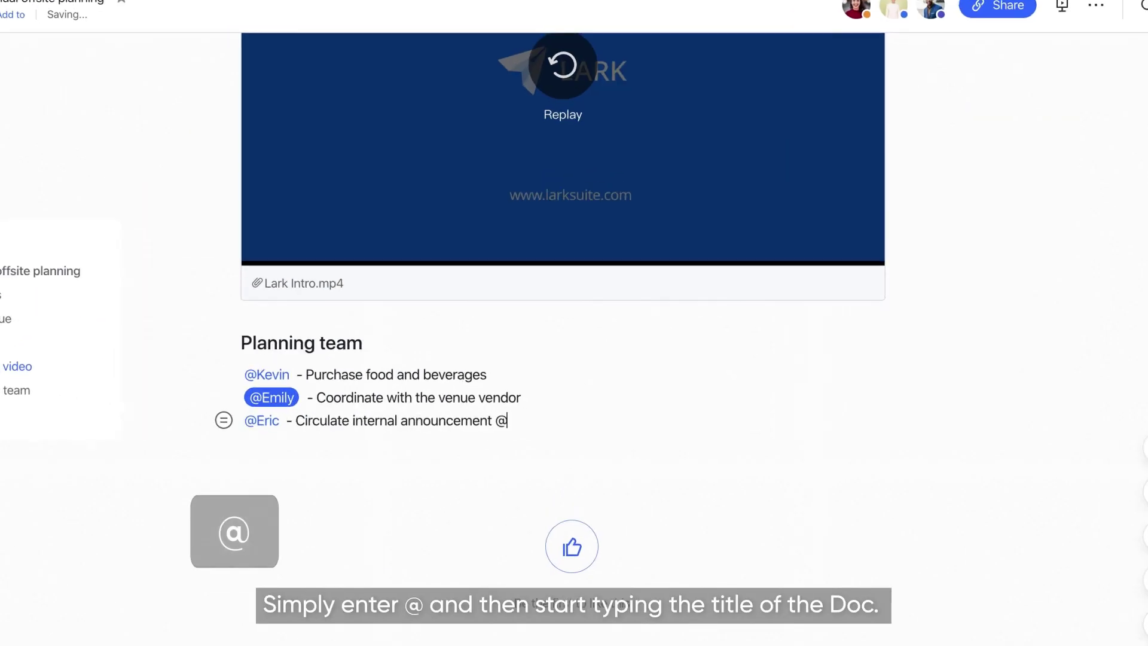
text(announcement)
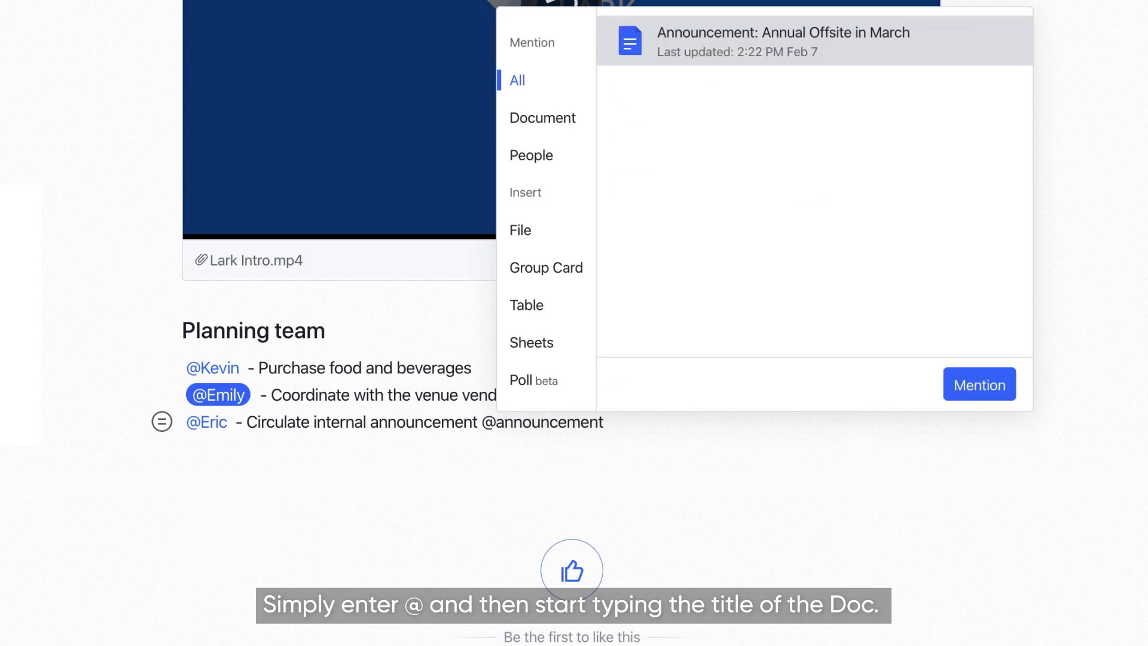
key(Return)
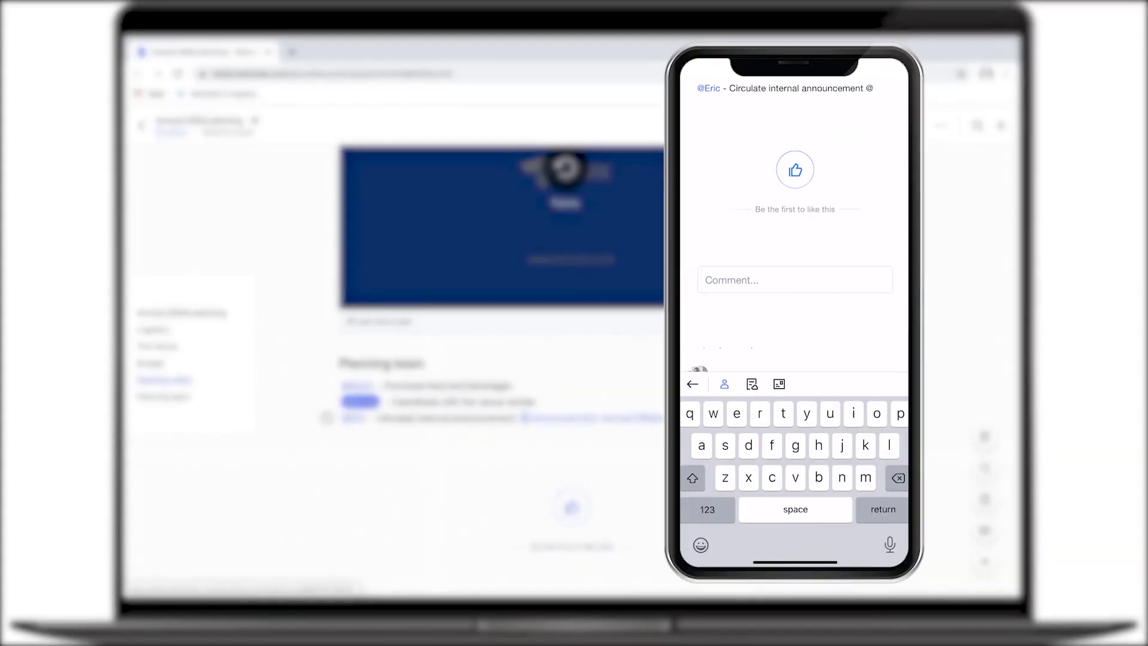
click(751, 385)
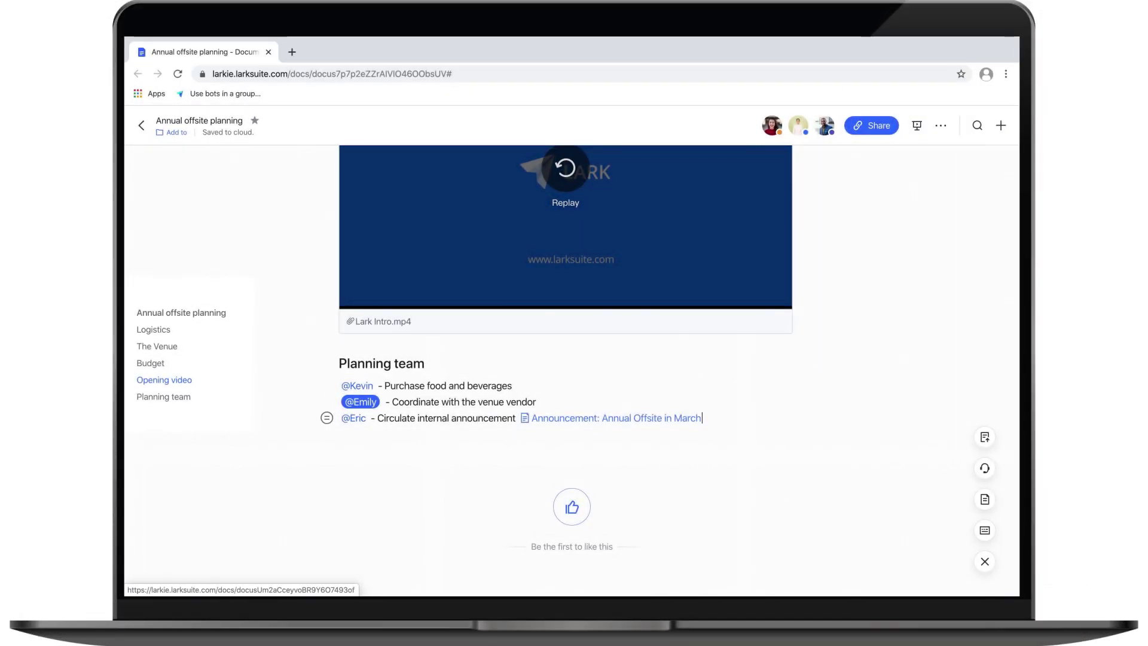
scroll(431, 374, down, 2)
click(327, 382)
- Add a 'Food' heading and paste the Quote from Mary's Catering.pdf link beneath it
click(237, 181)
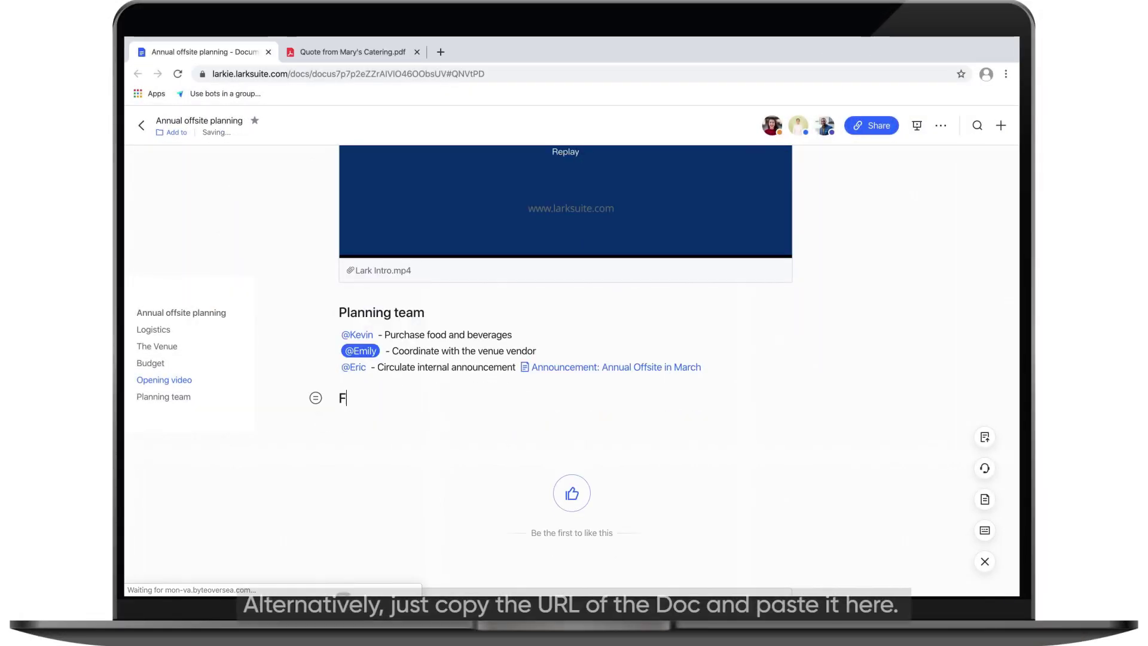
text(Food)
click(315, 51)
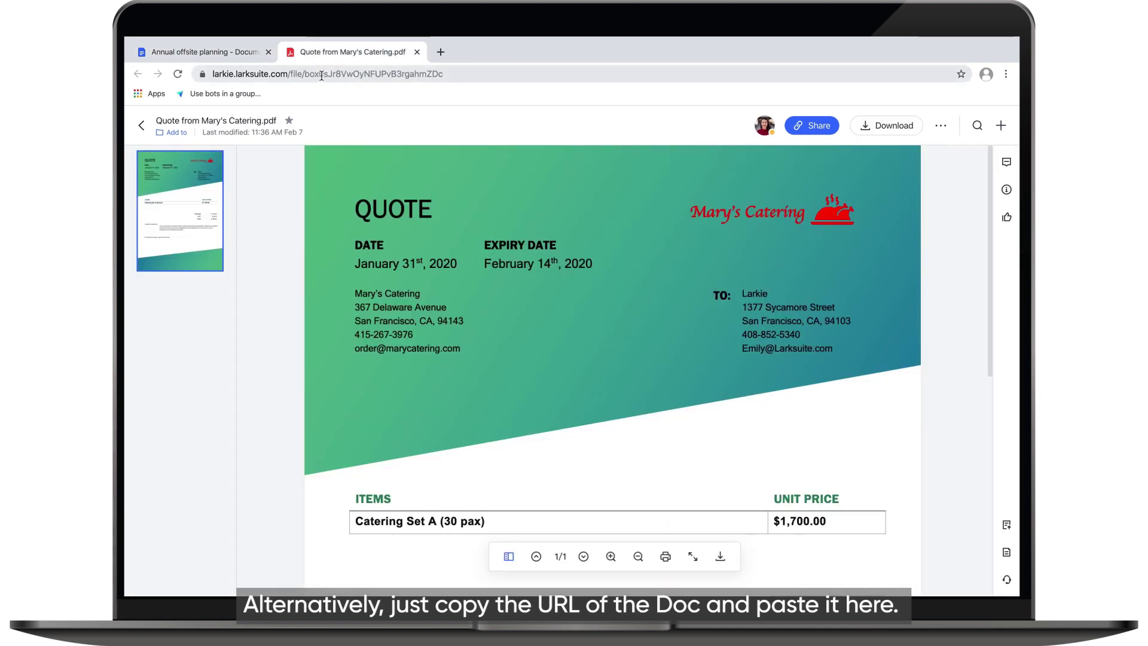
click(323, 74)
click(249, 51)
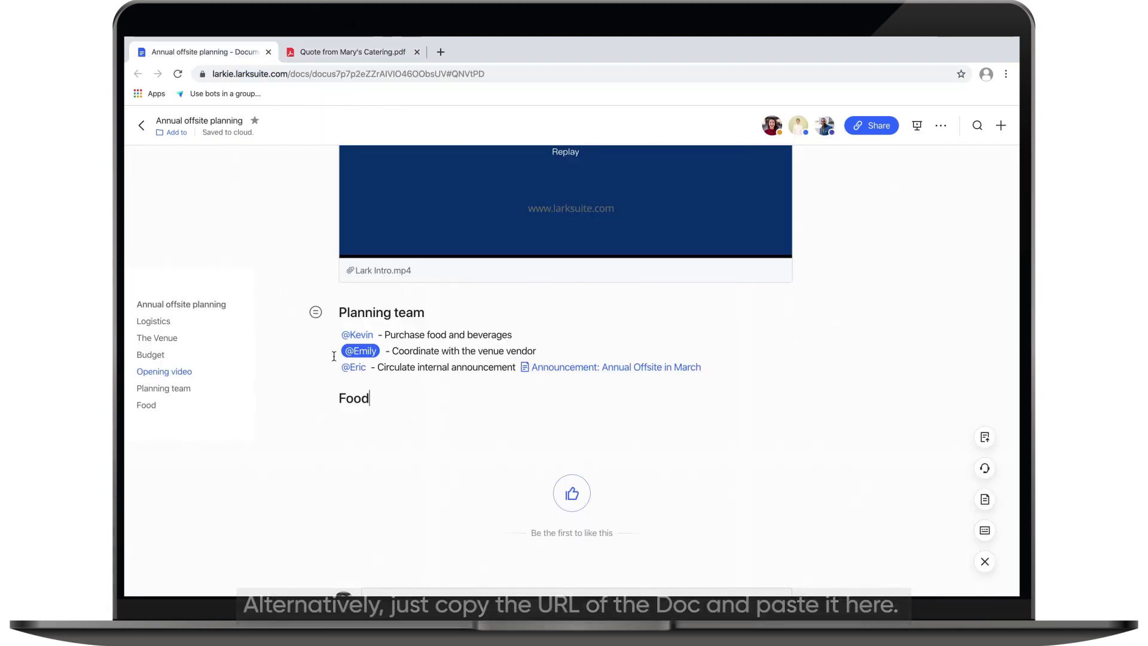
click(350, 416)
key(ctrl+v)
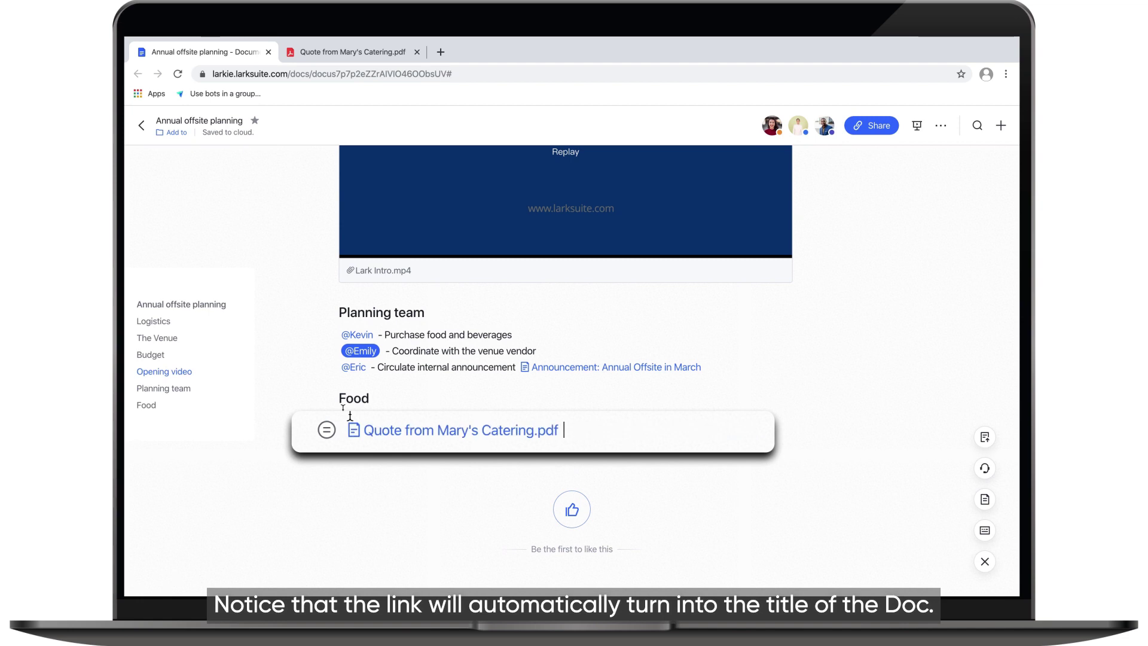
mouse_move(552, 372)
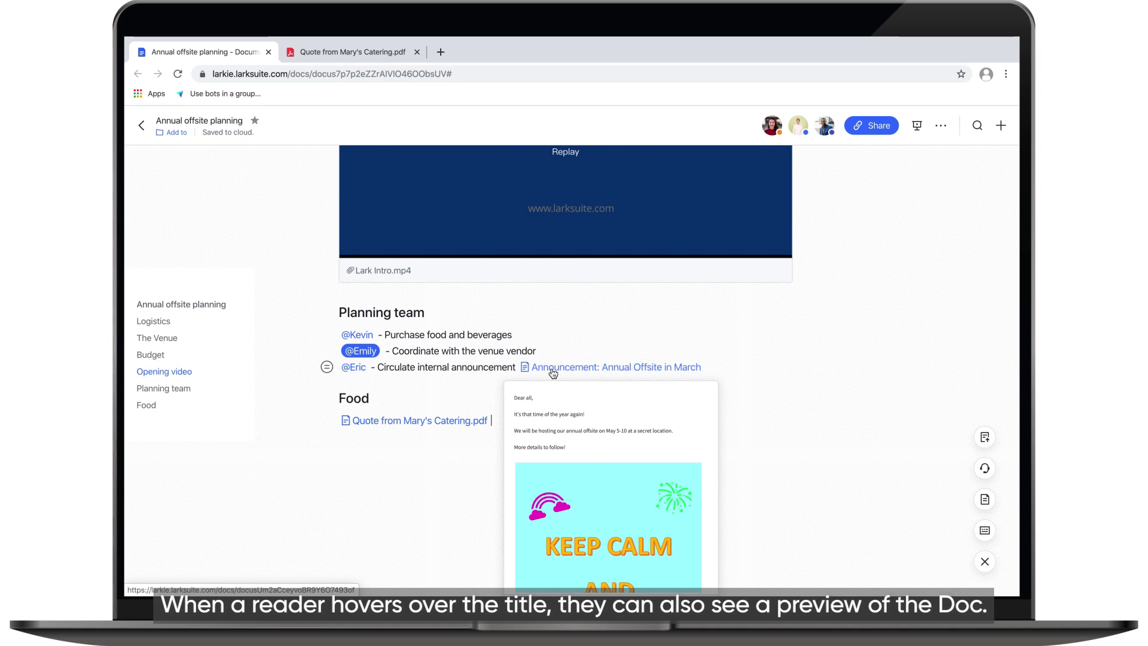
scroll(552, 372, down, 2)
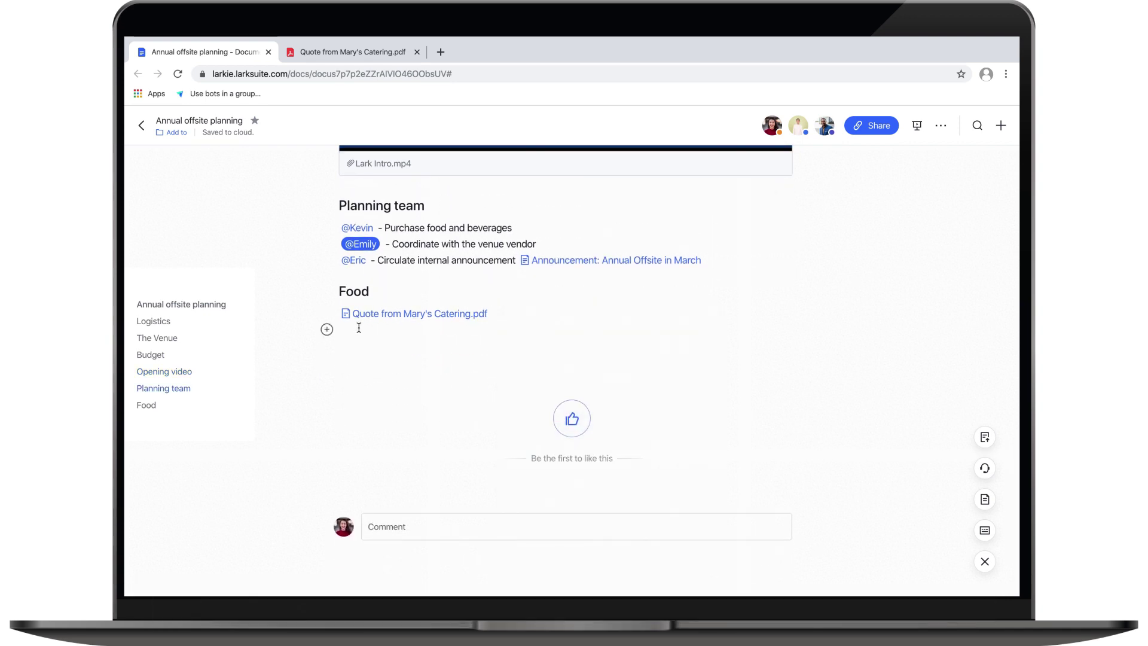
click(326, 326)
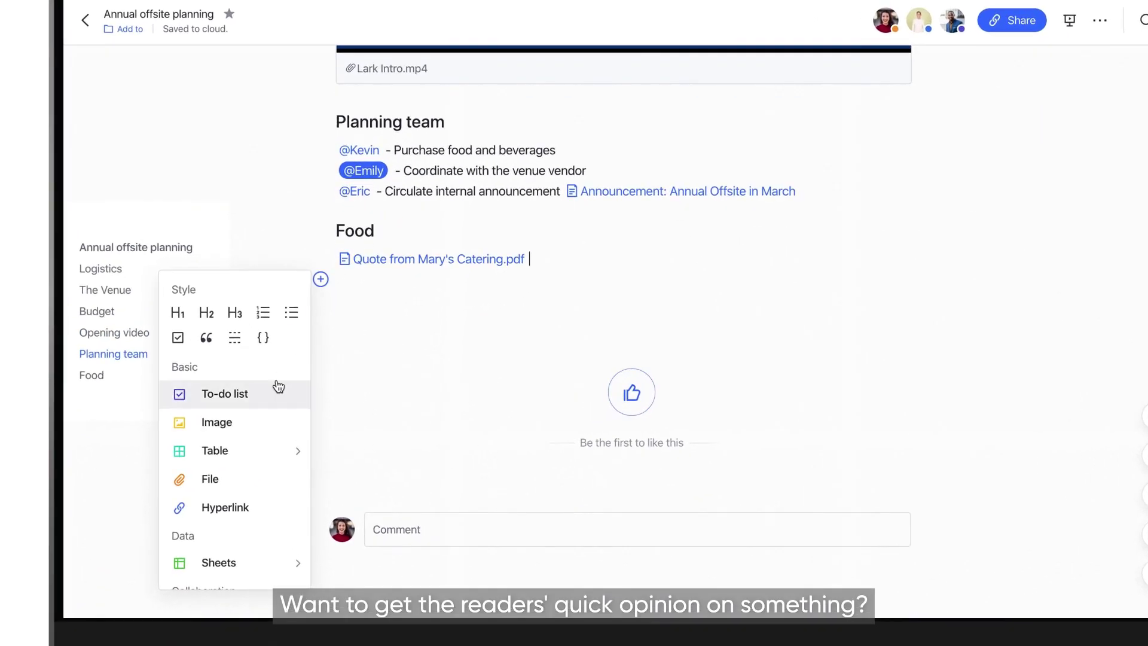
- Publish a single-choice poll 'What should we order?' with Sushi, Tacos, Pizza, Chicken wings, voting Tacos
scroll(277, 385, down, 3)
mouse_move(284, 554)
click(348, 533)
text(What should we order?)
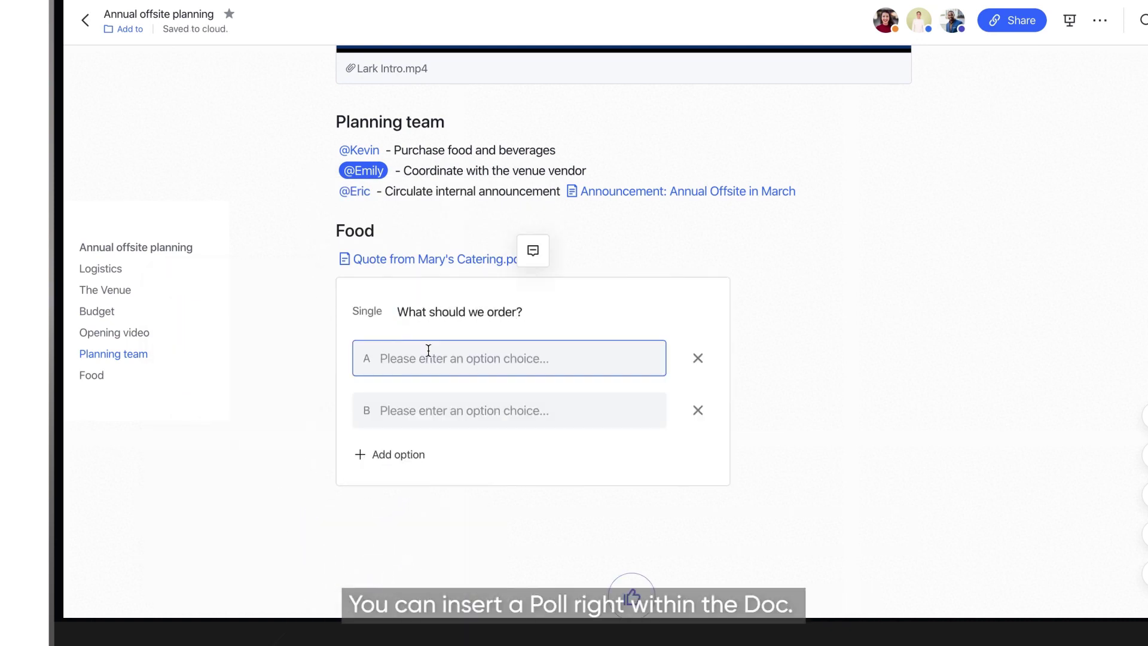
text(Sushi)
key(Return)
text(Tacos)
key(Return)
text(Pizza)
key(Return)
text(Chicken wings)
click(416, 460)
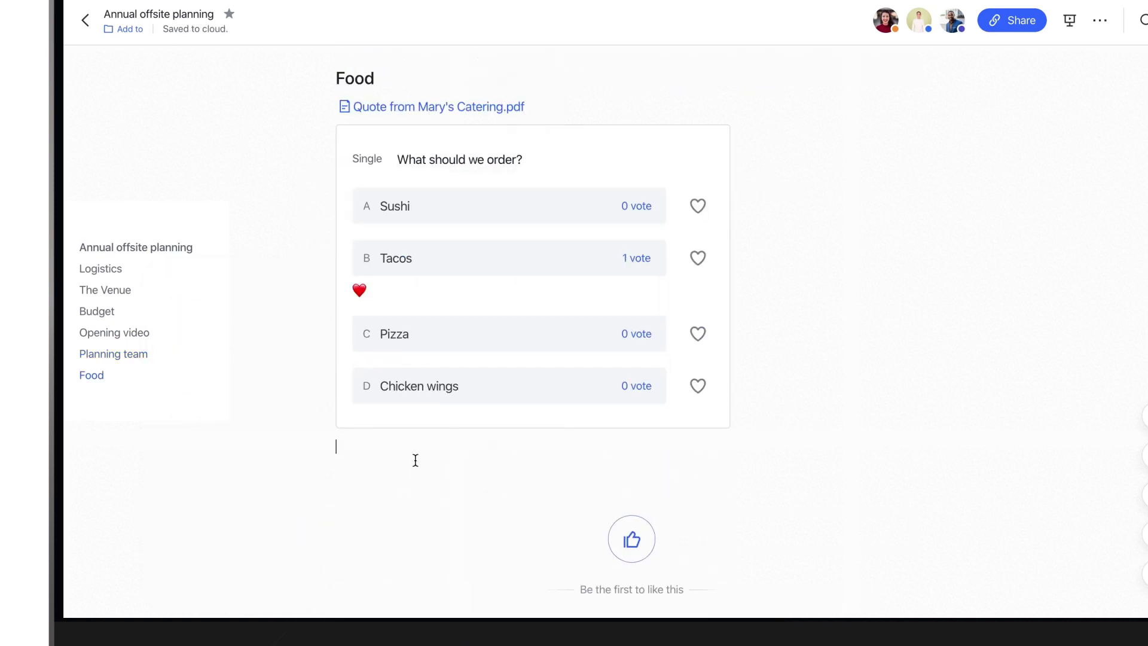
click(699, 259)
- Add a 'To-Dos' heading below the poll
click(320, 470)
click(206, 218)
text(To-Dos)
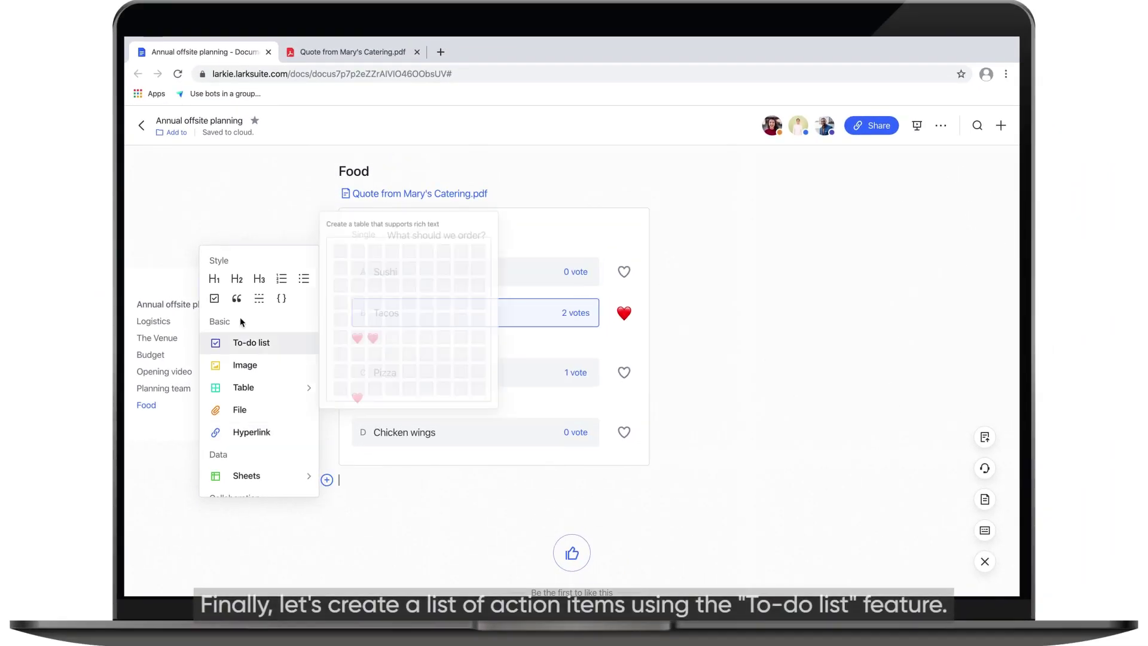
scroll(324, 344, down, 3)
- Add to-do 'Confirm dates with the venue vendors', assigned to a teammate, due today at 5:00 PM
click(325, 346)
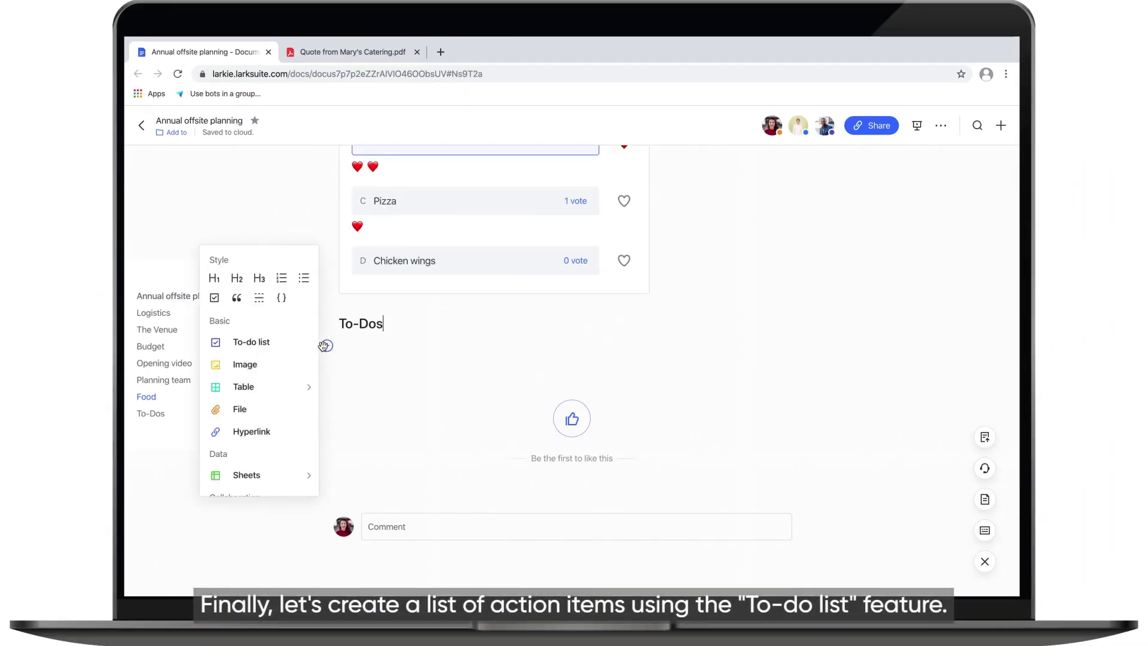
click(282, 350)
text(Confirm dates with the venue vendors)
click(755, 350)
click(706, 424)
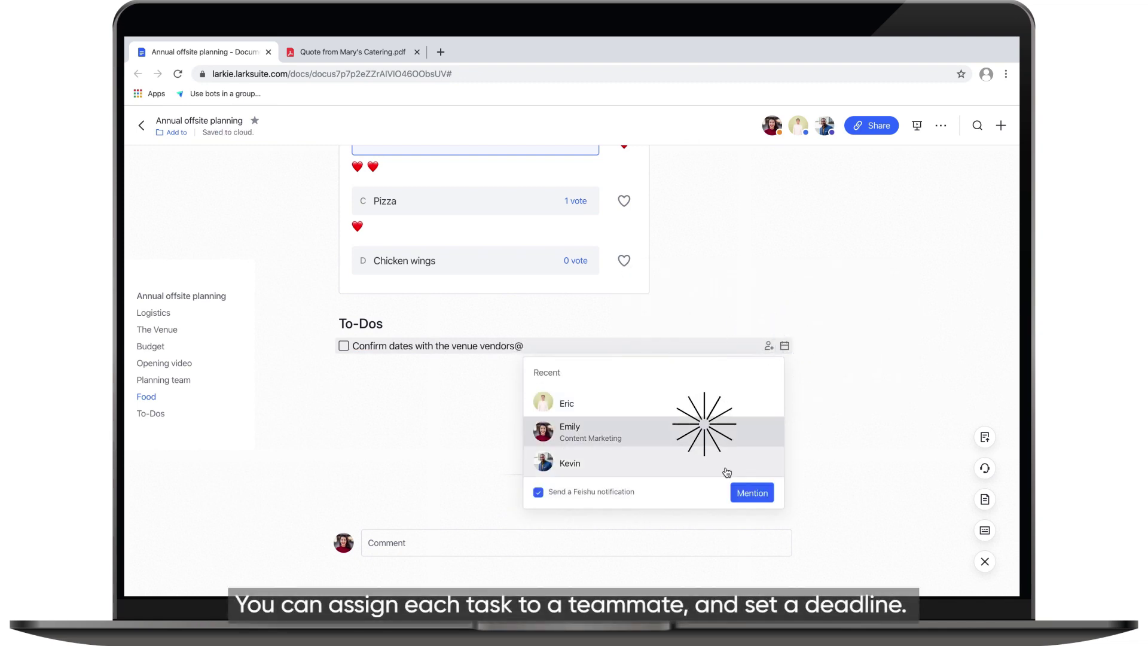
click(784, 347)
click(637, 411)
click(637, 512)
click(635, 501)
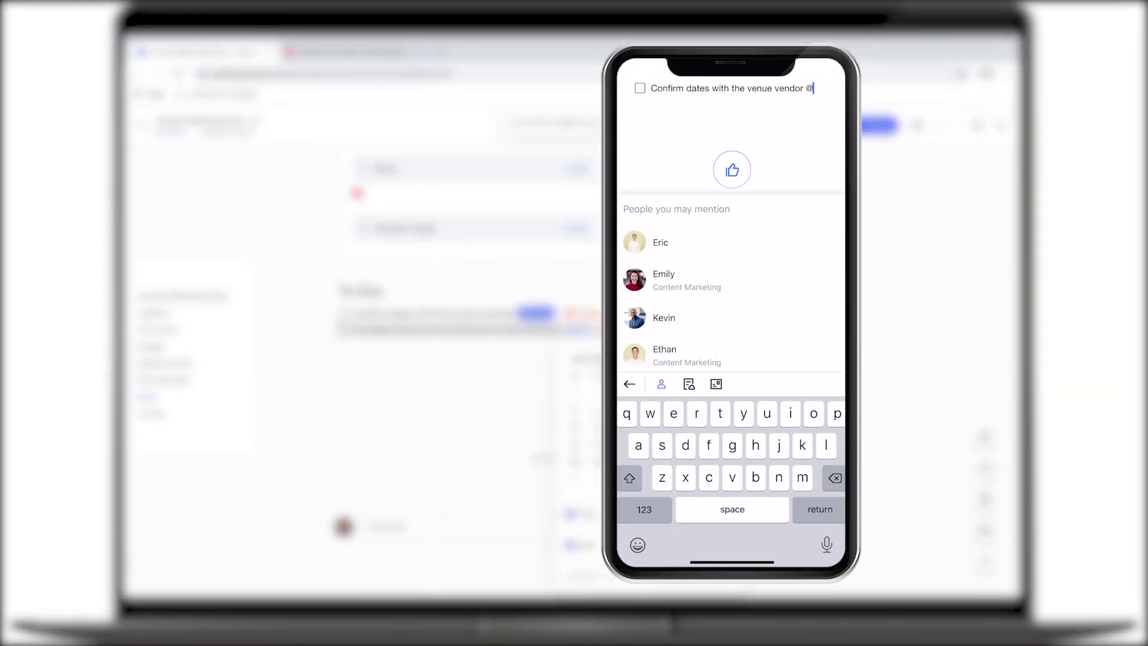
- Assign another to-do to a teammate with a February 17 due date, then check the Docs Assistant reminder
click(664, 315)
click(663, 384)
click(666, 246)
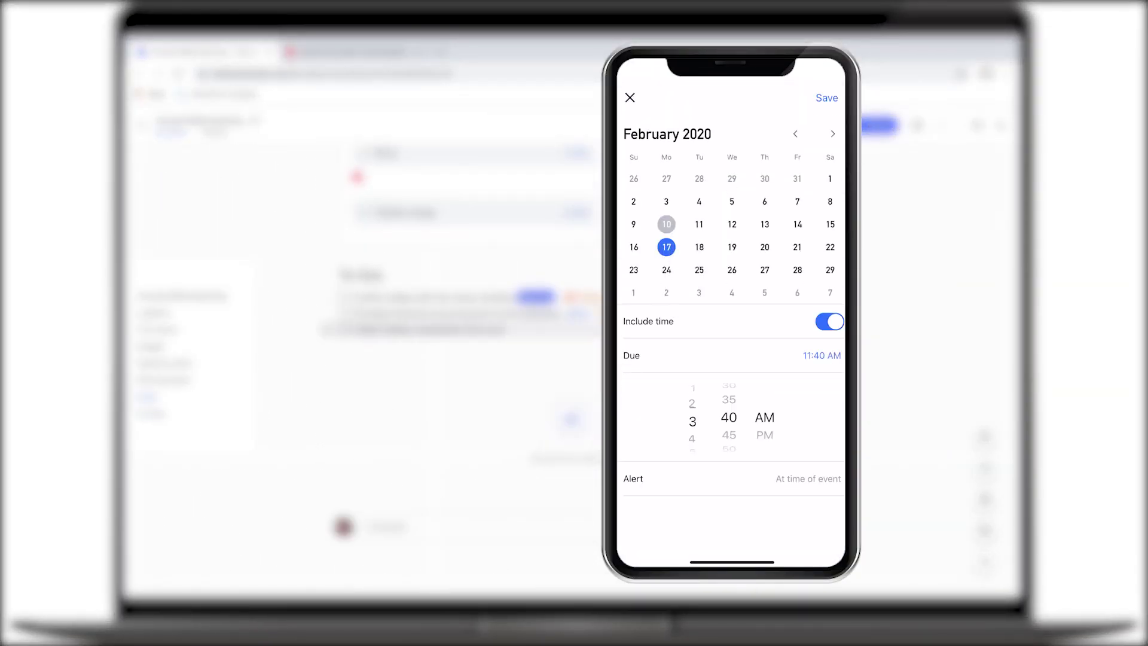
click(827, 97)
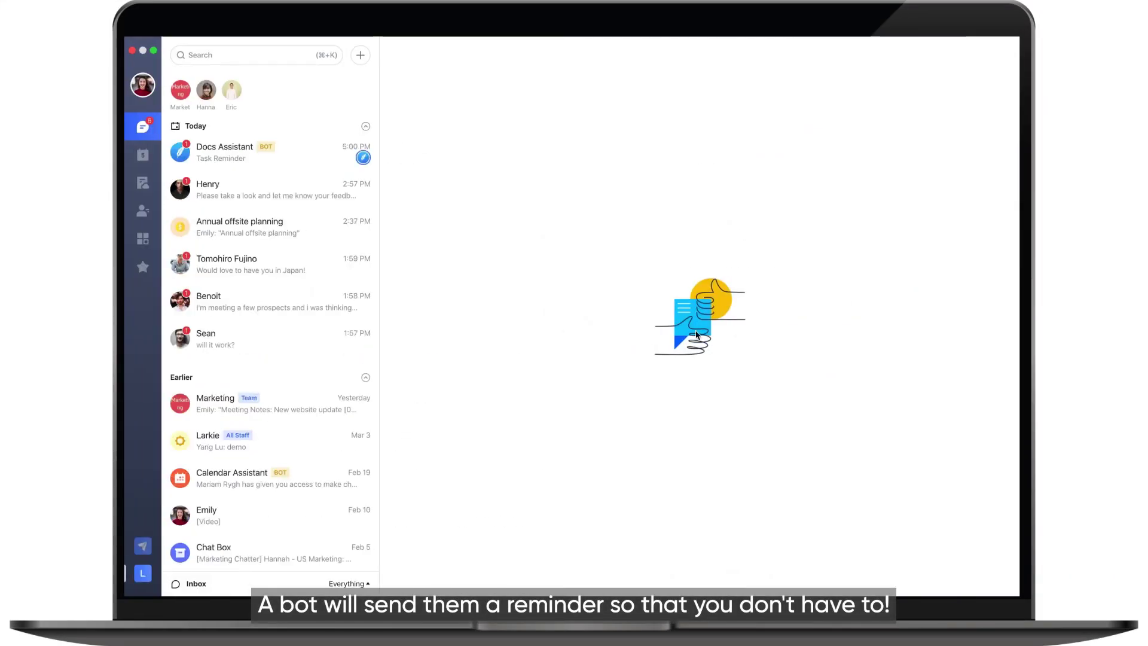
click(263, 156)
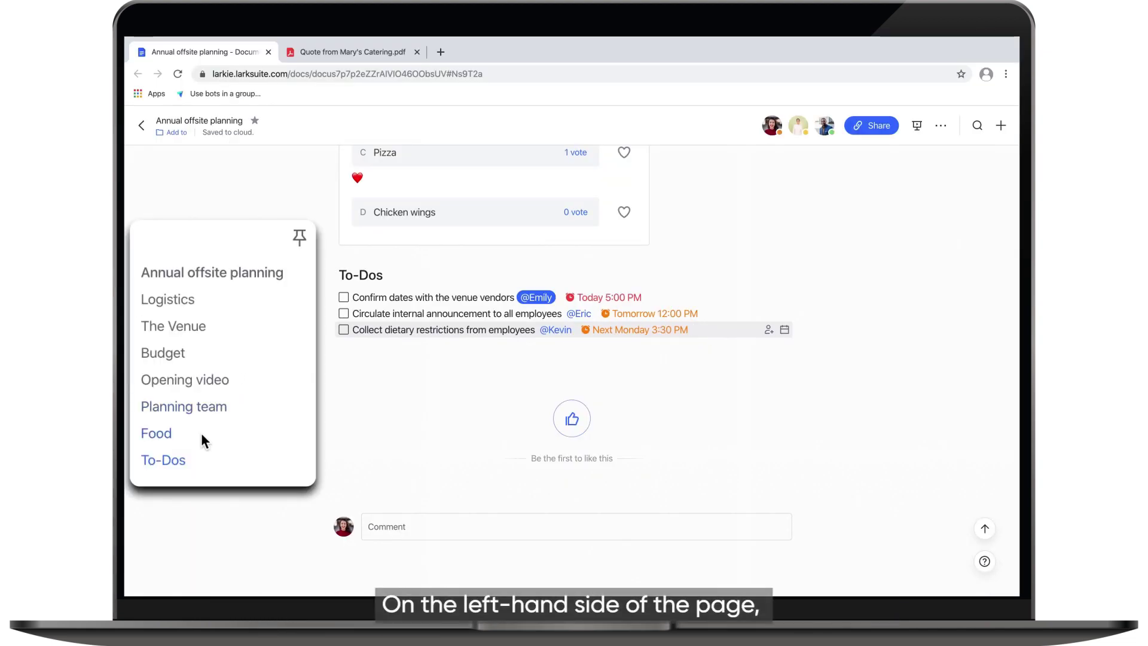
- Jump via the outline to Food, Planning team, Opening video, Budget, The Venue, Logistics, then the title
click(166, 438)
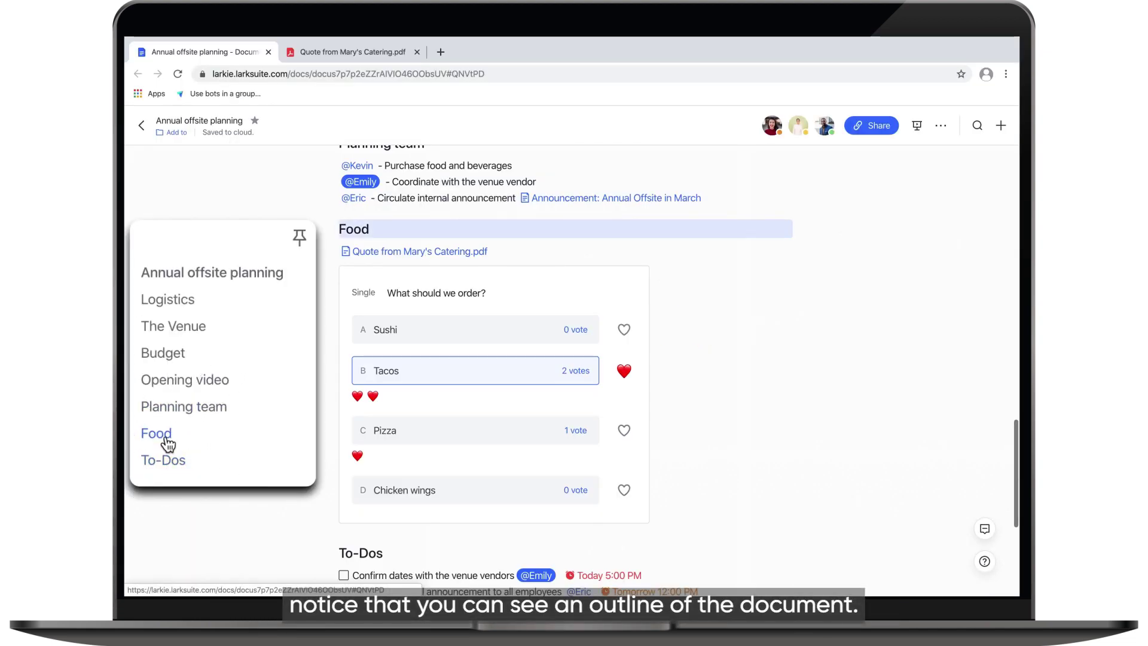
click(181, 412)
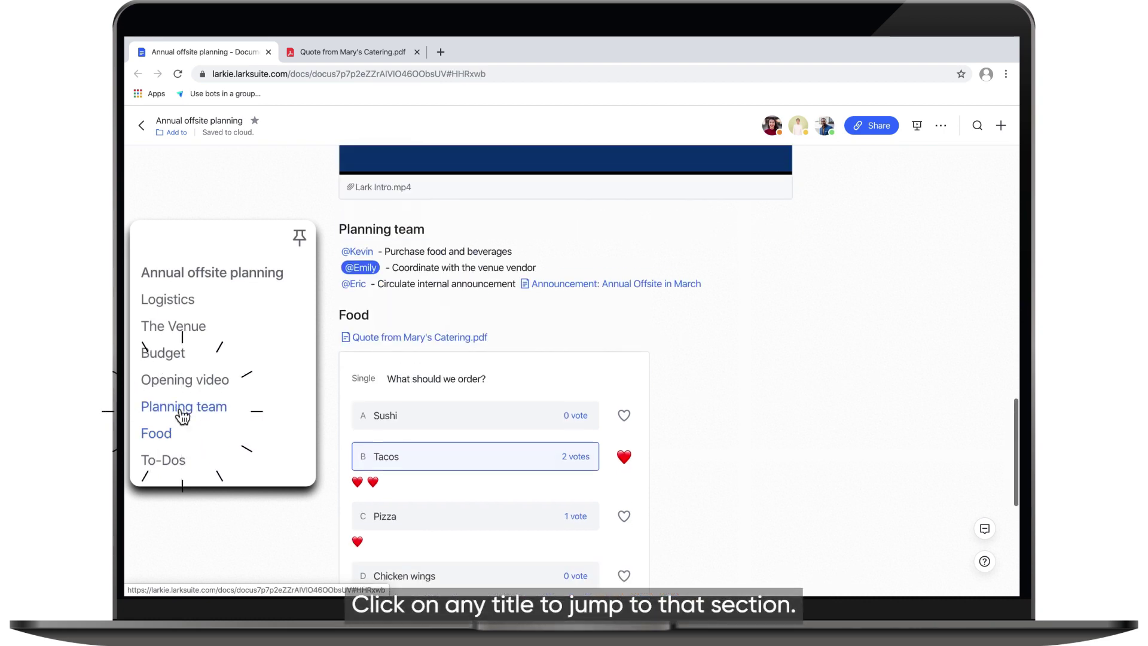
click(185, 385)
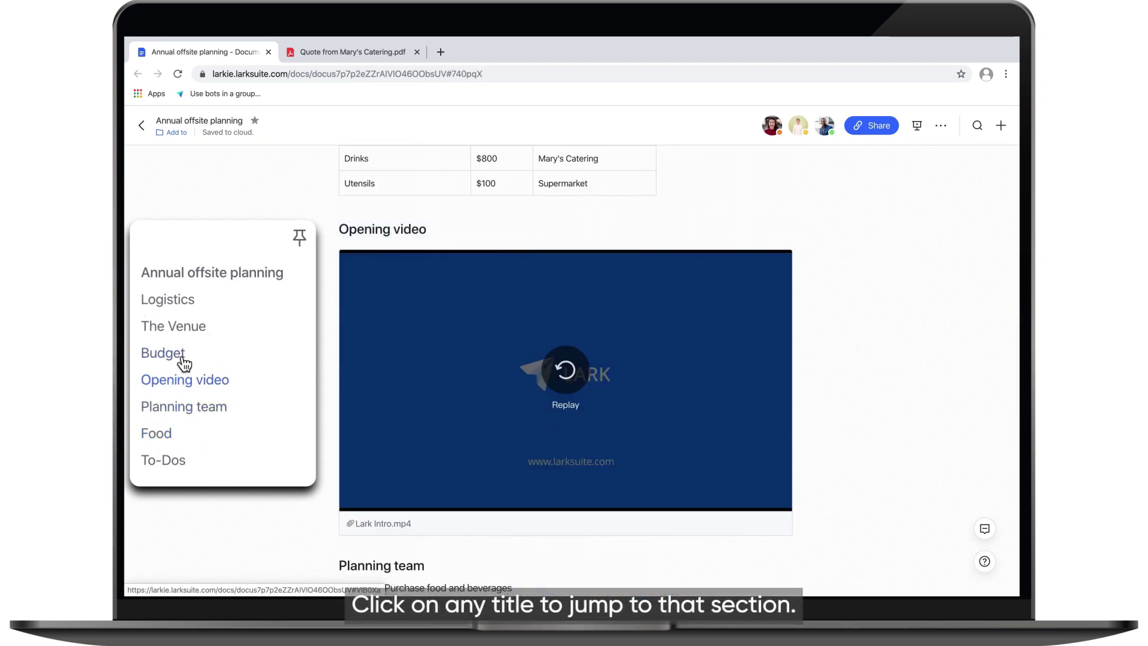
click(181, 359)
click(180, 331)
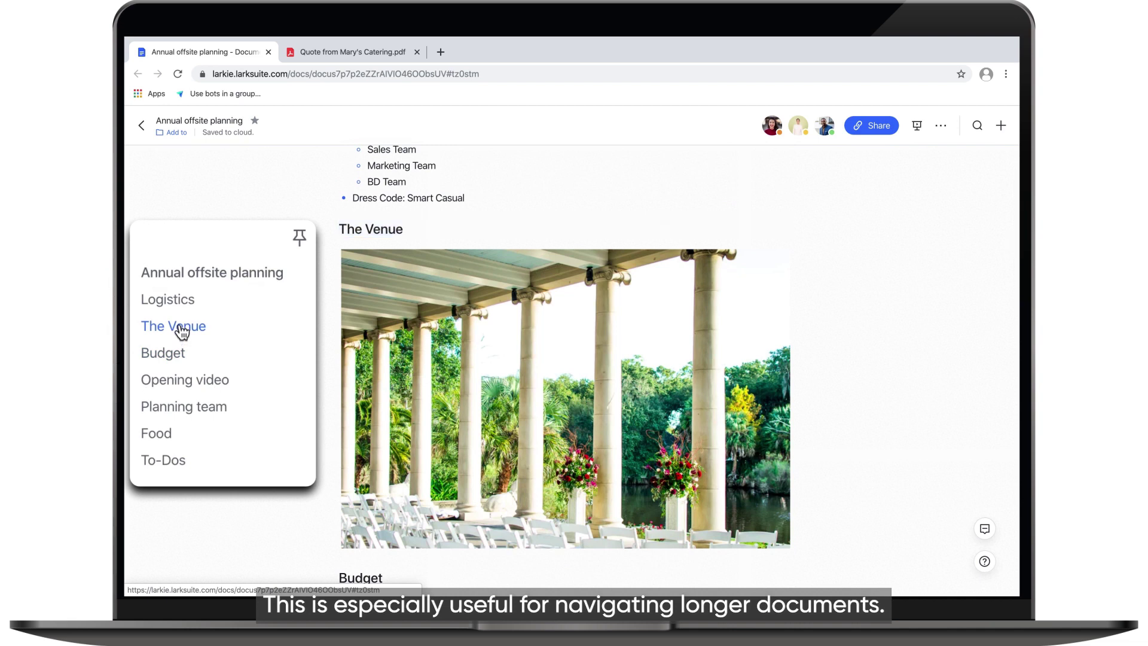
click(181, 305)
click(173, 276)
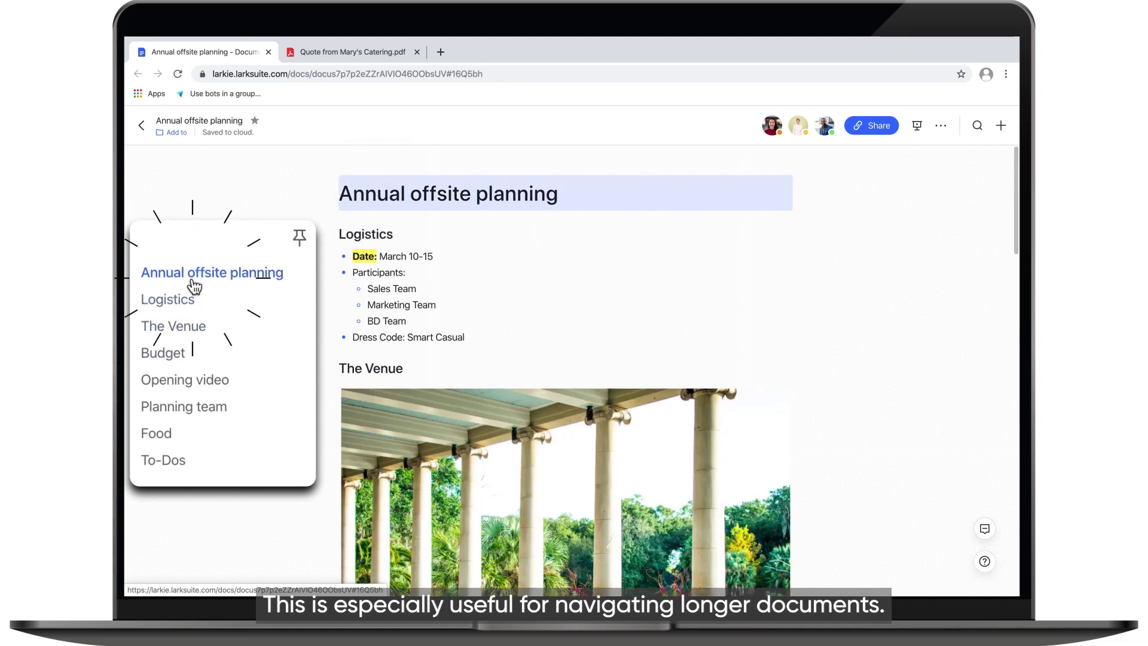
- Collapse the Logistics section so its list is hidden and The Venue follows directly
drag(904, 483, 903, 315)
mouse_move(330, 243)
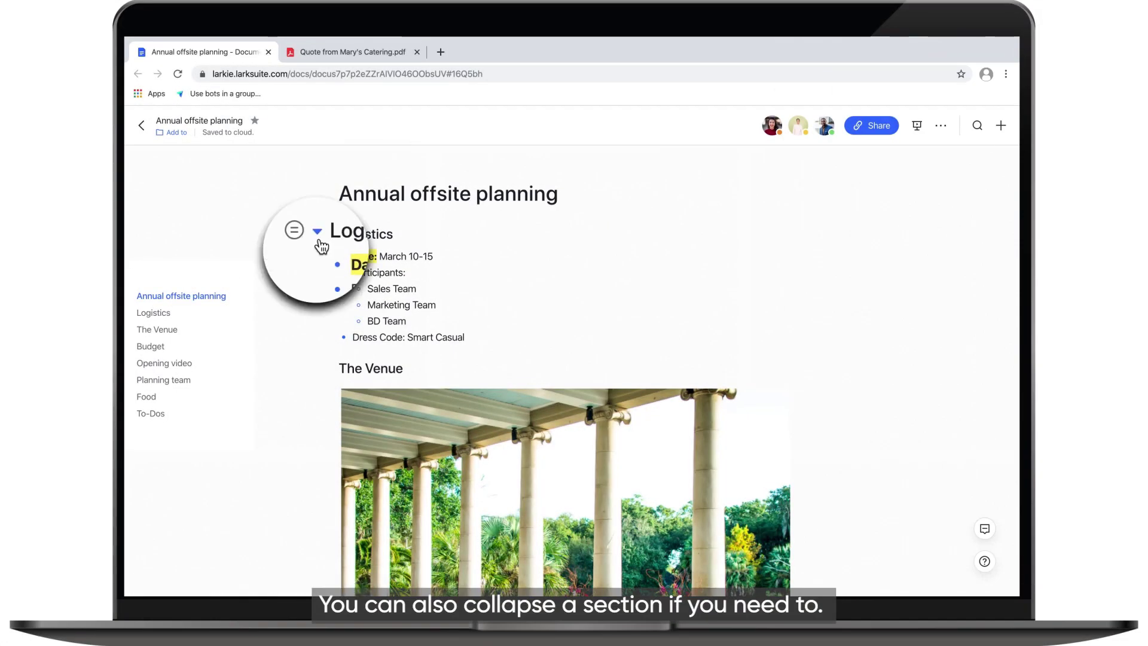
click(331, 234)
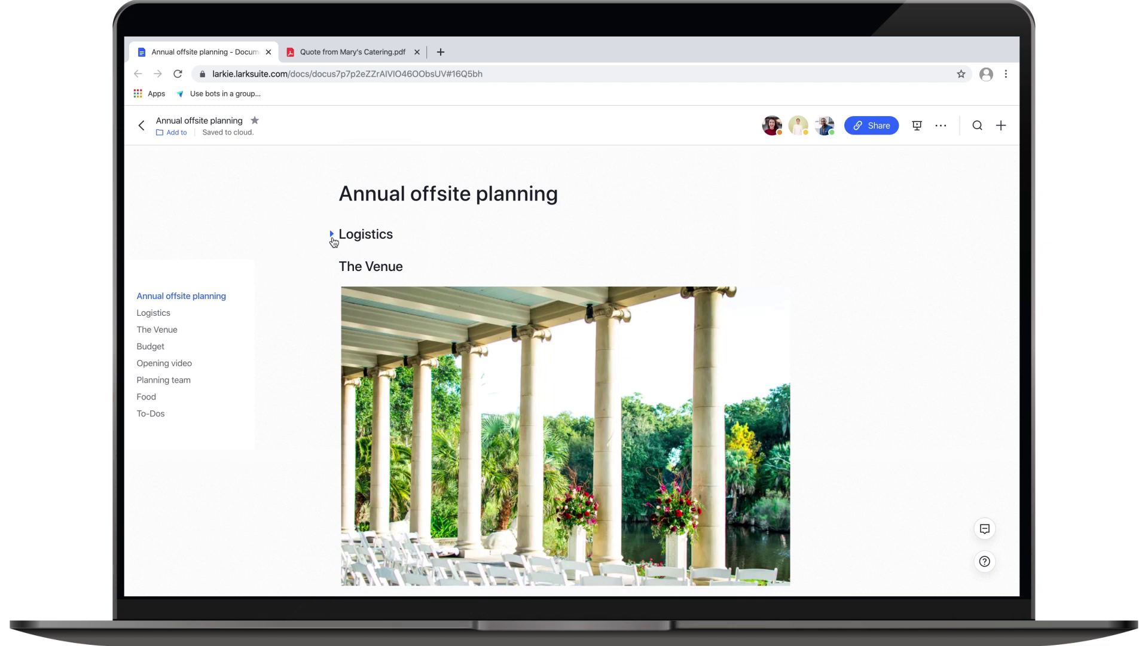